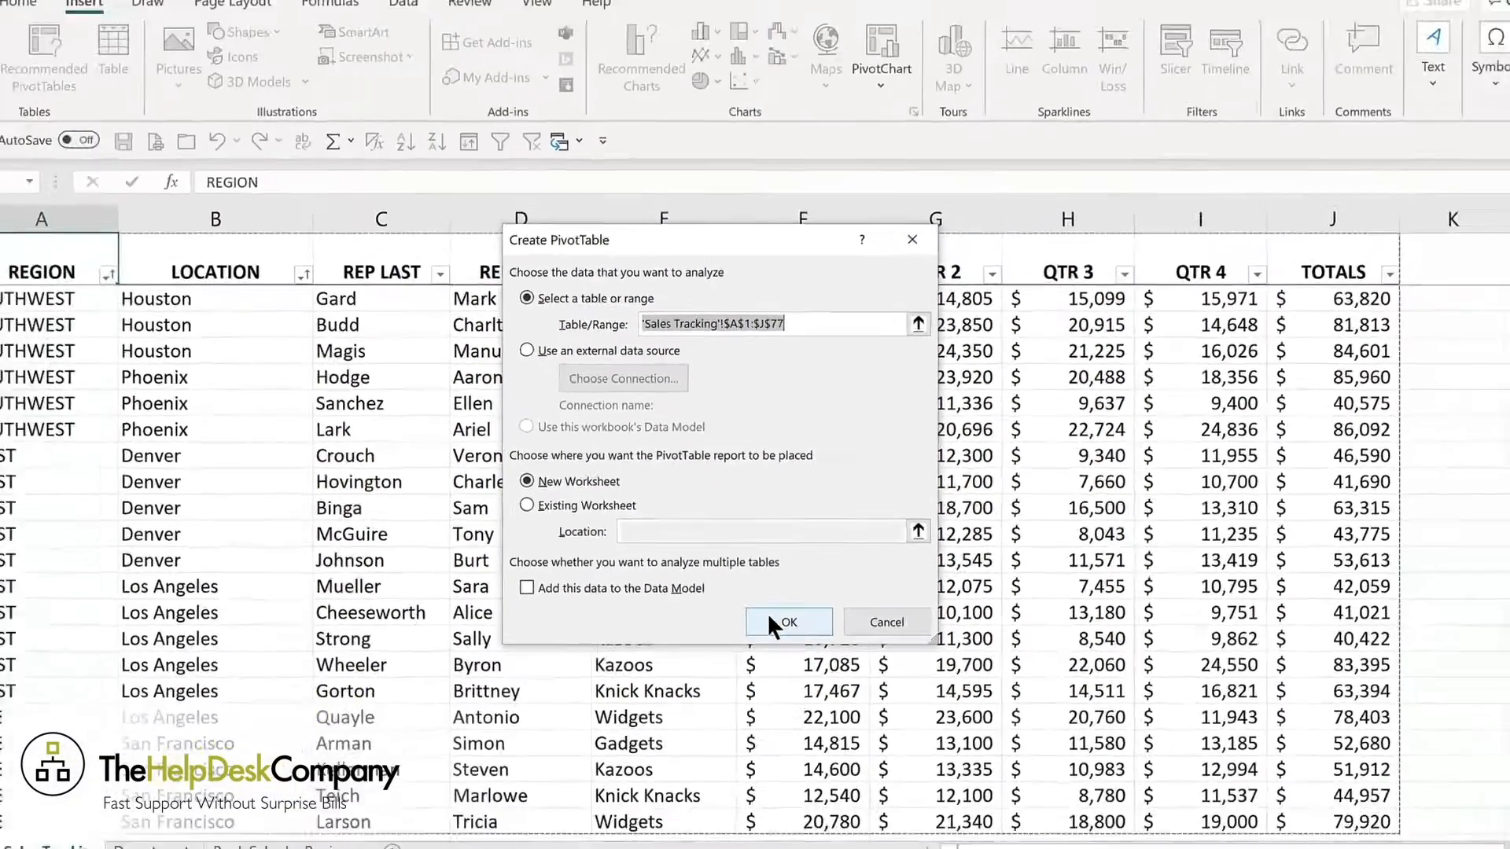
Create a PivotTable on a new worksheet from 'Sales Tracking'!$A$1:$J$77, with REGION as rows and the sum of TOTALS as values.
click(818, 699)
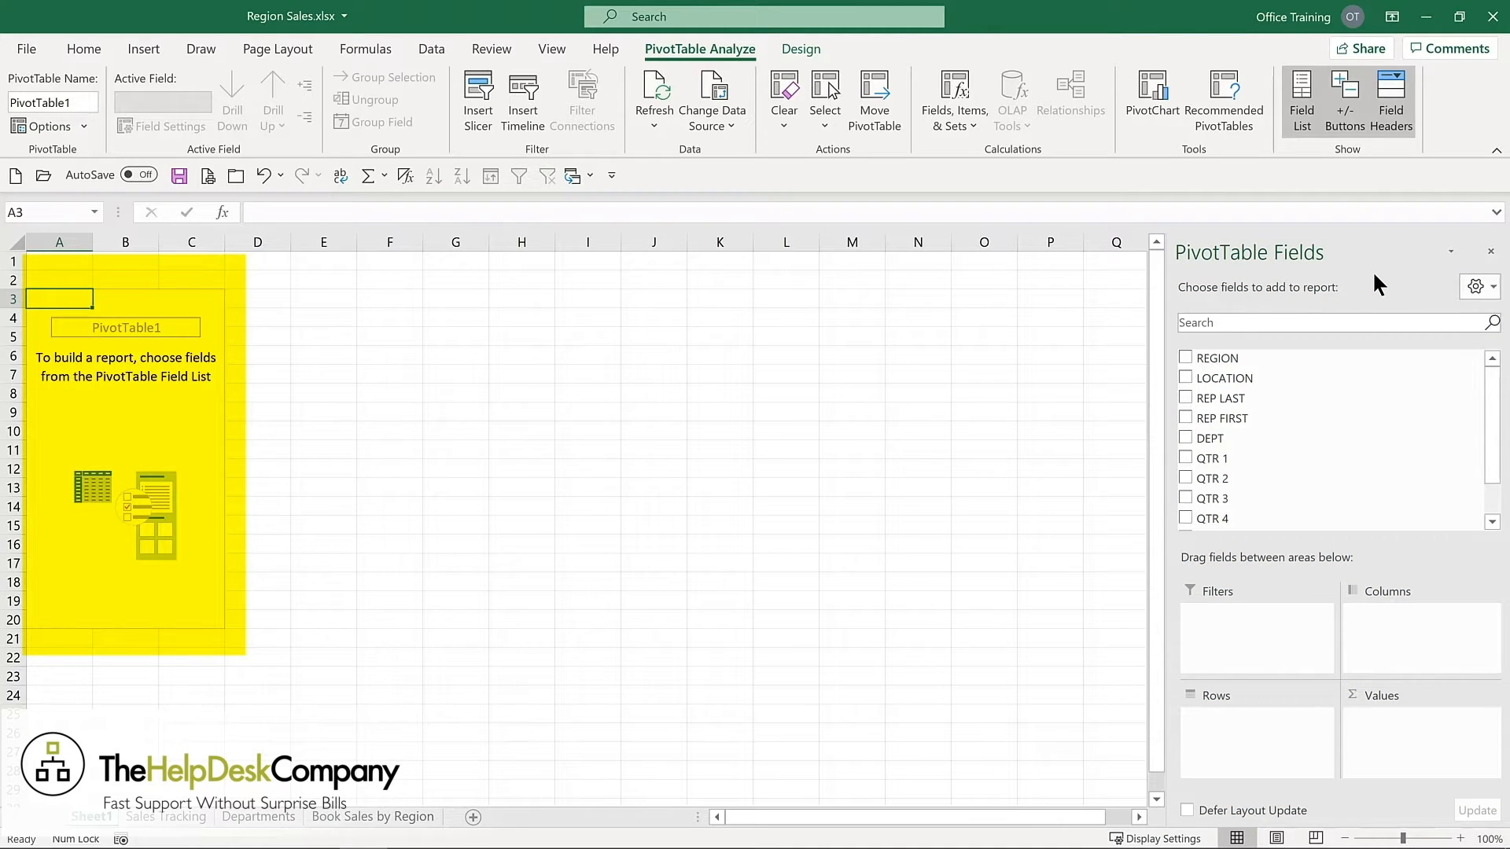
click(1185, 358)
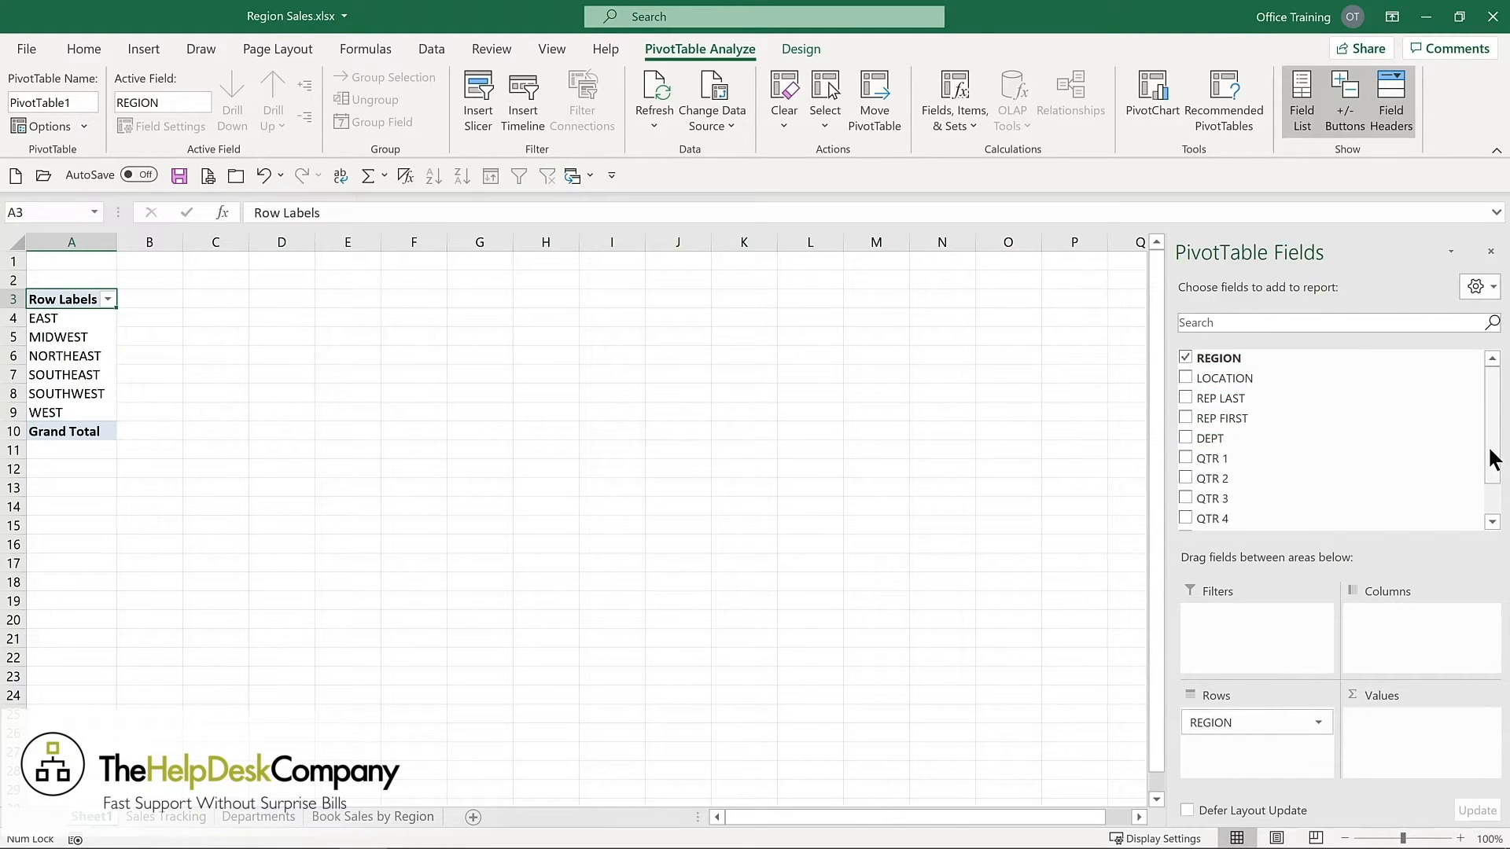
drag(1492, 451, 1496, 505)
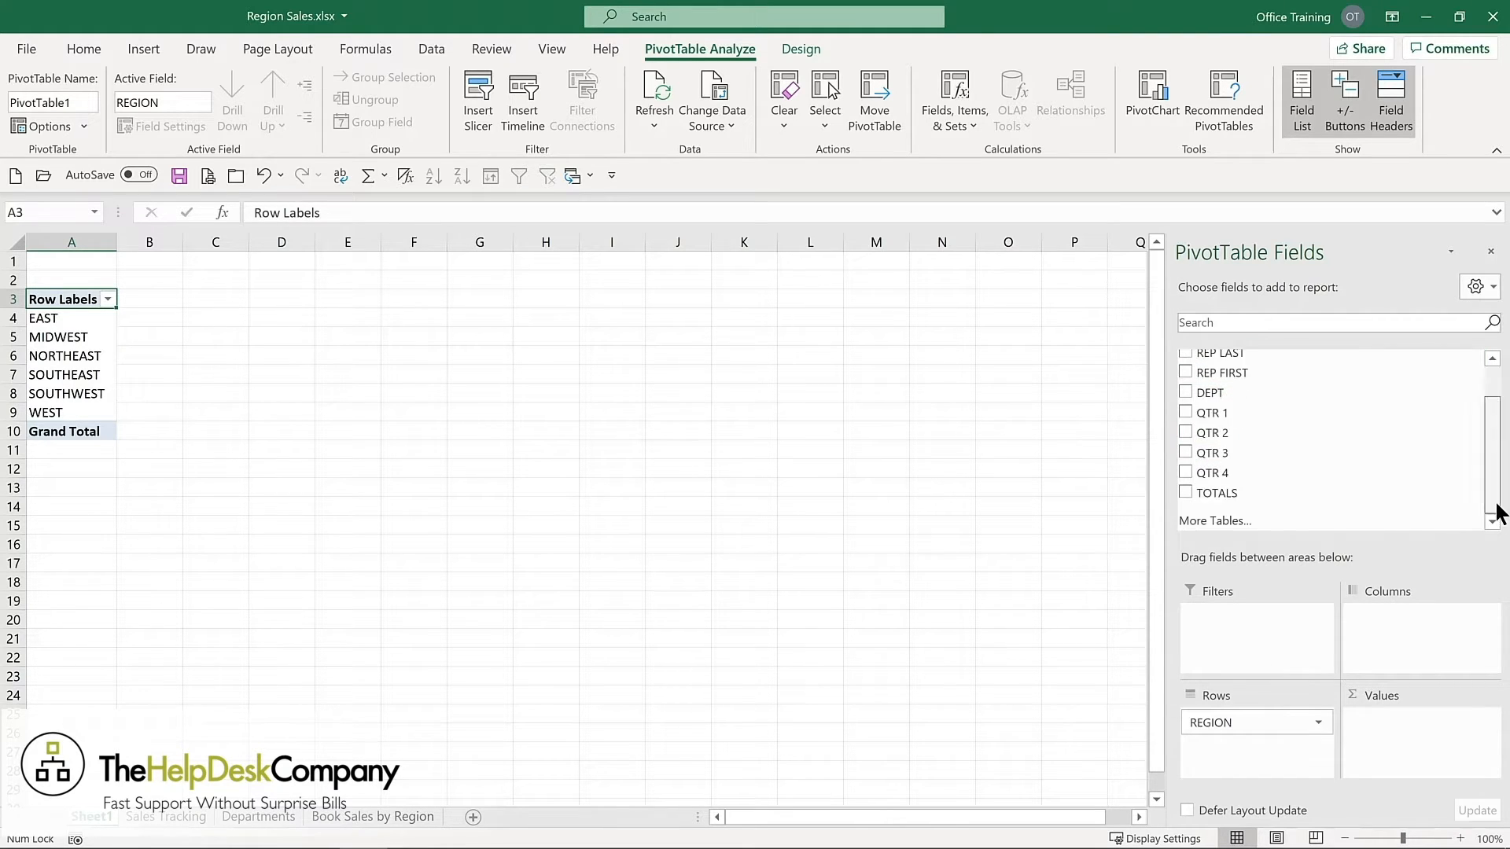
click(1185, 494)
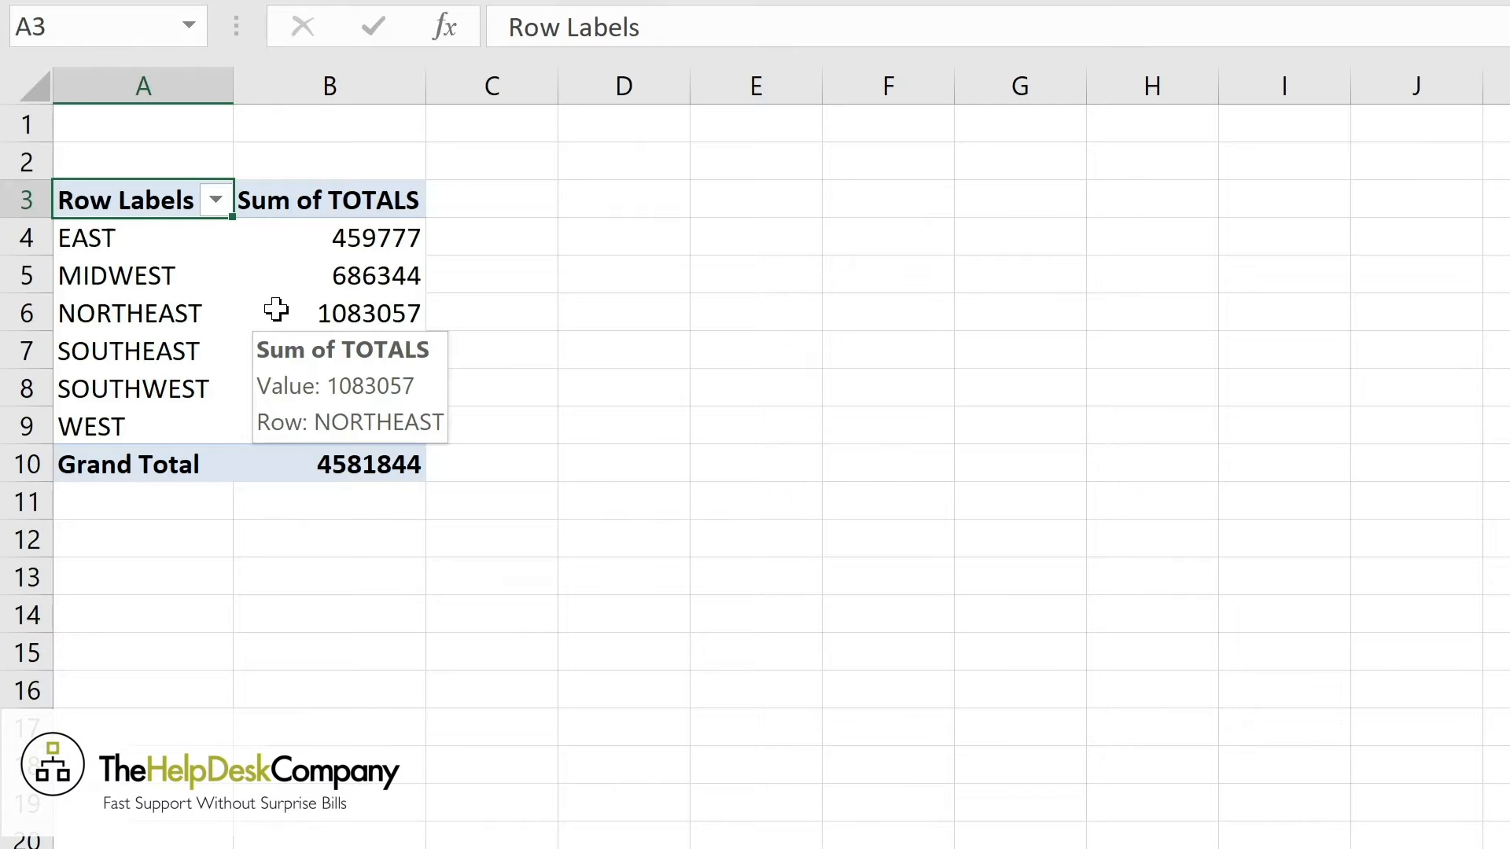
Apply the Currency number format with zero decimal places to the PivotTable's Sum of TOTALS values.
right_click(276, 310)
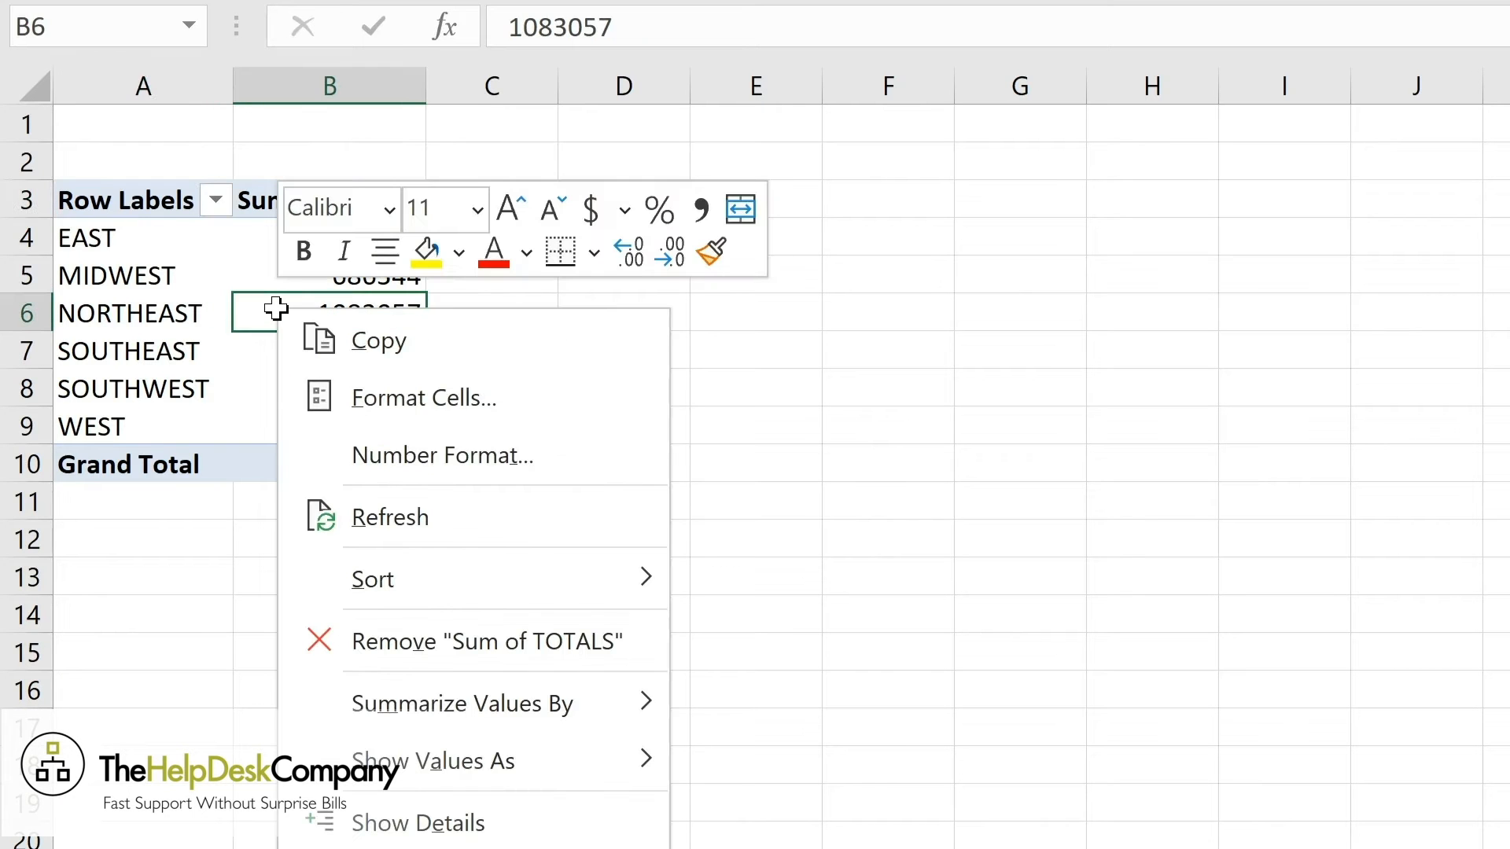
click(376, 456)
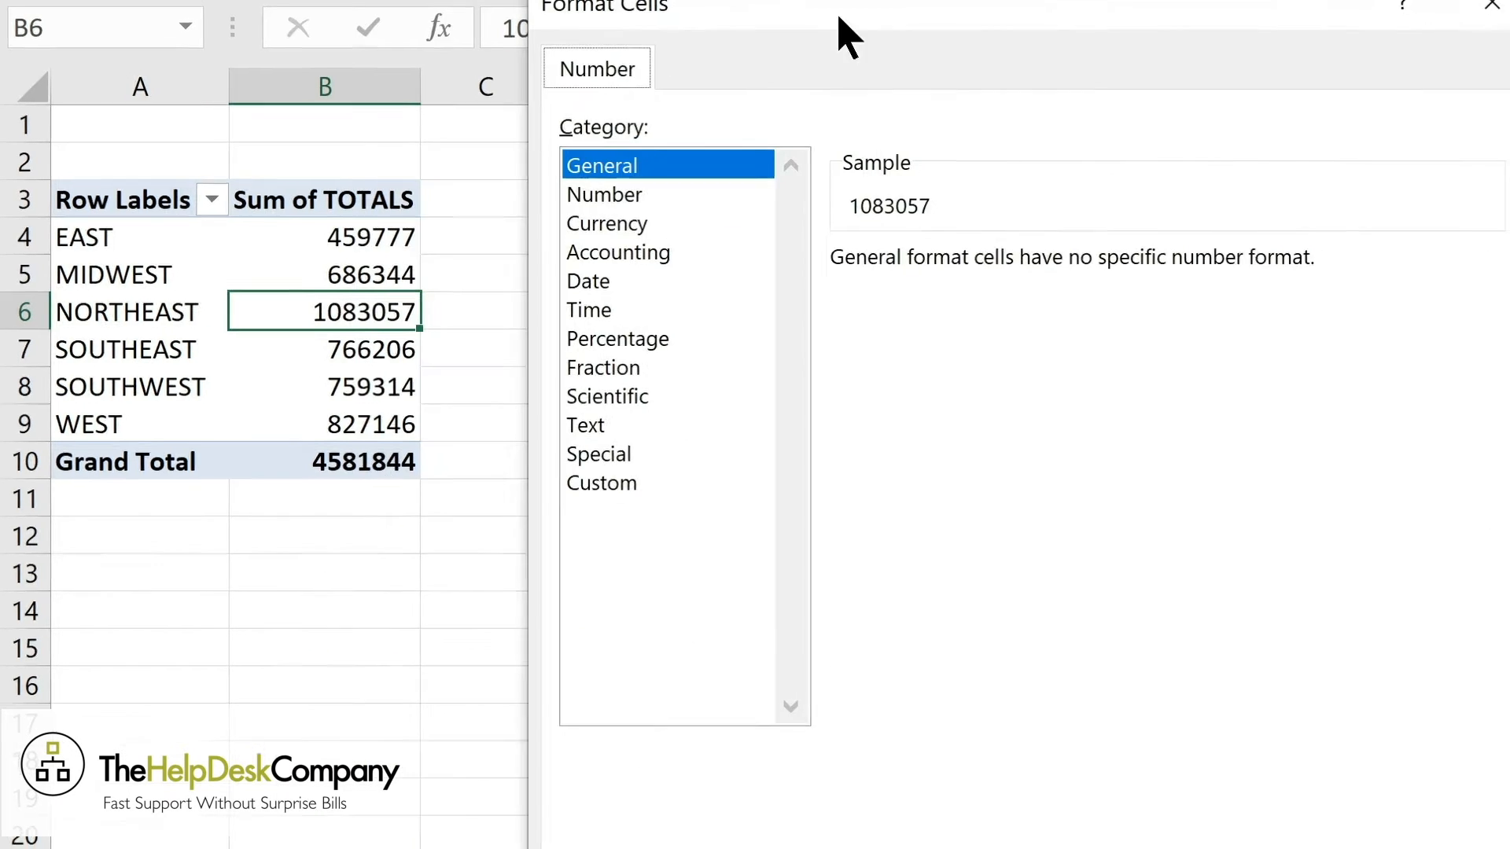
click(618, 222)
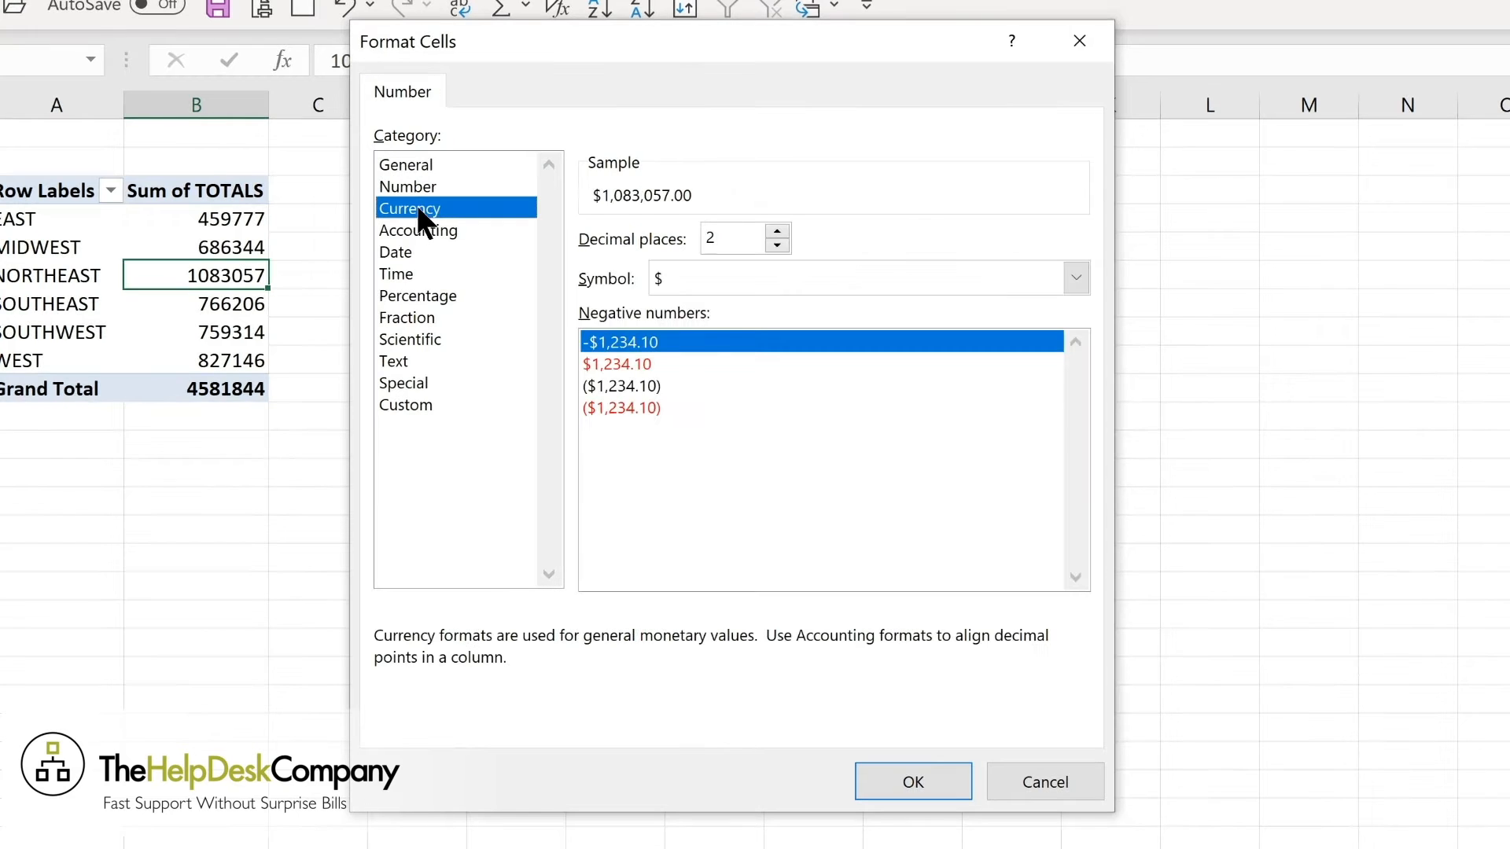
click(777, 245)
click(777, 245)
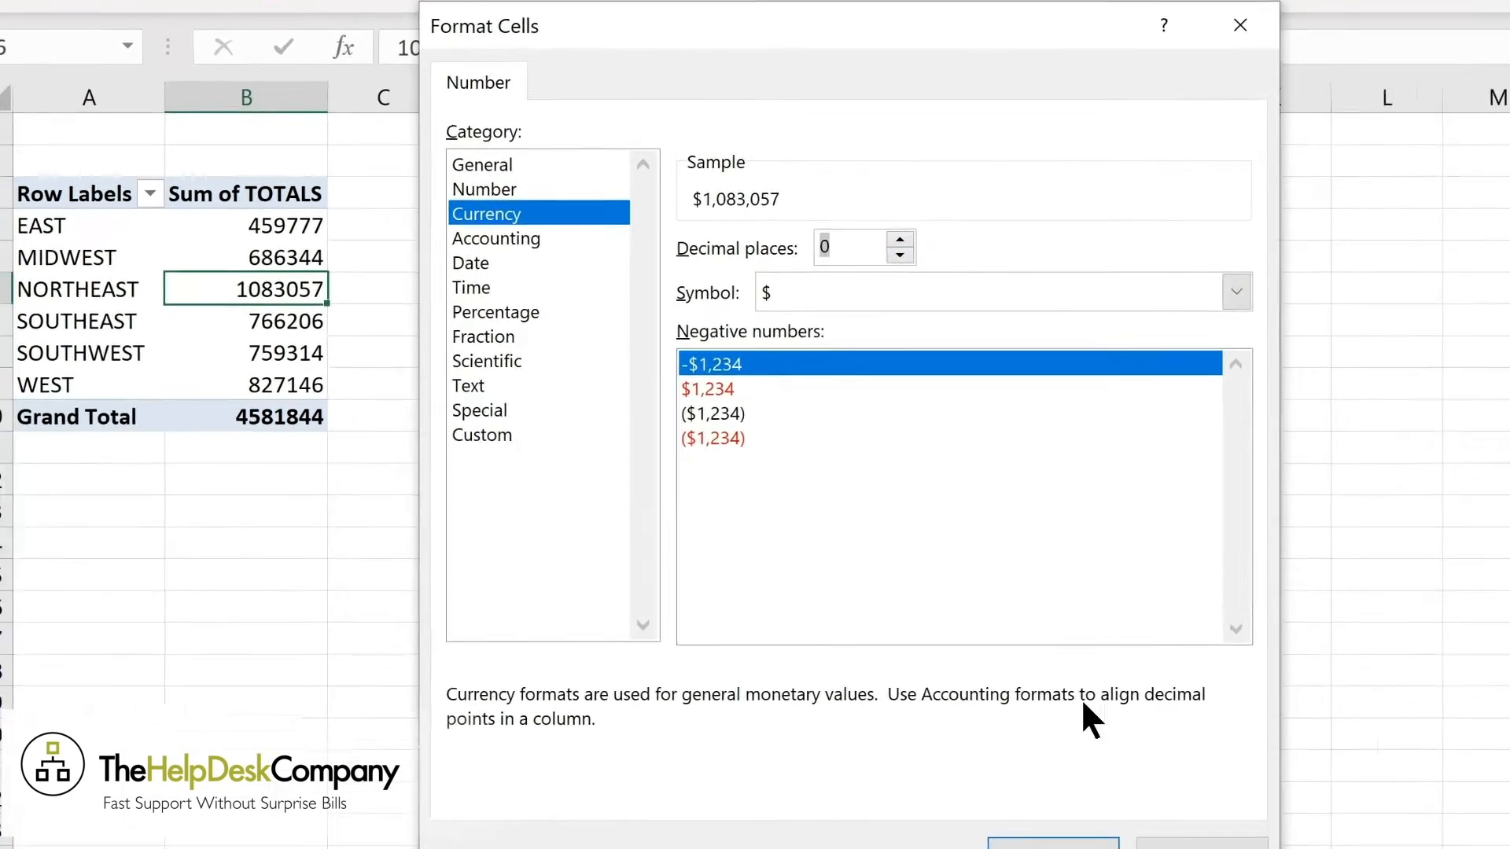
click(913, 782)
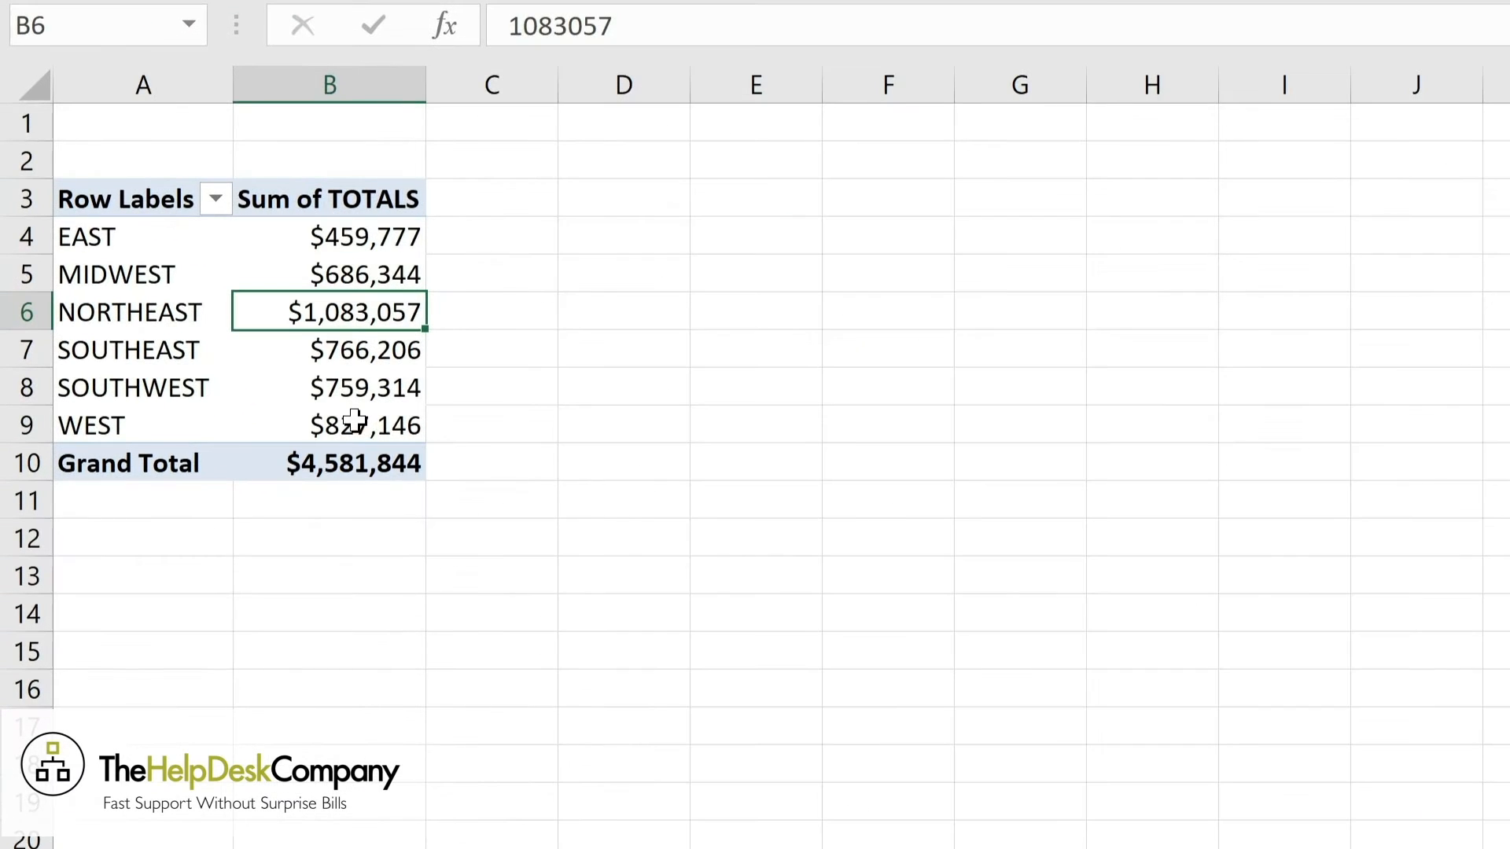
Add the DEPT field to the PivotTable and place it in the Columns area.
mouse_move(358, 349)
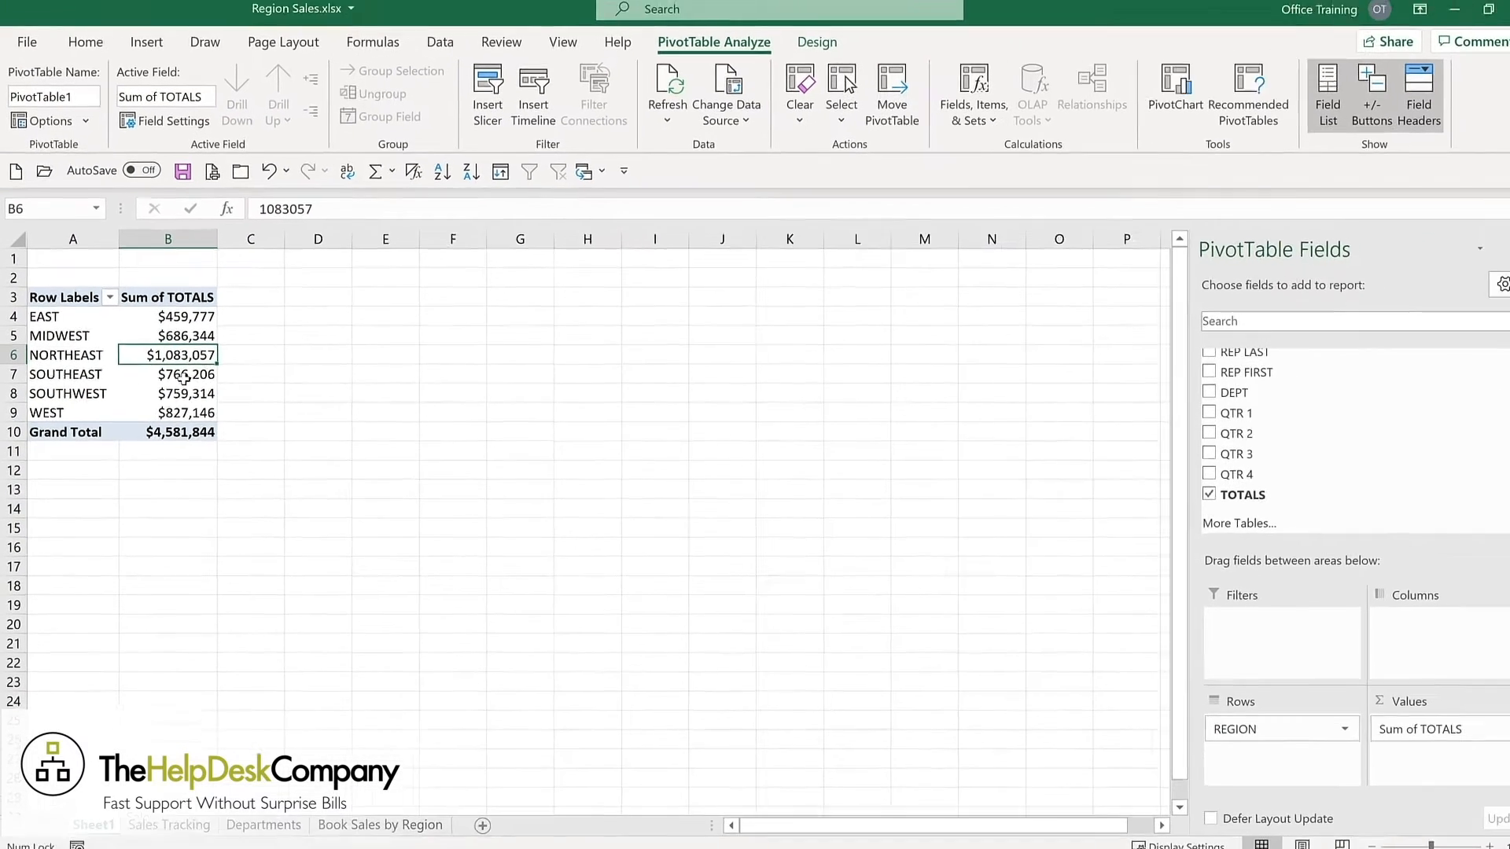
click(1187, 391)
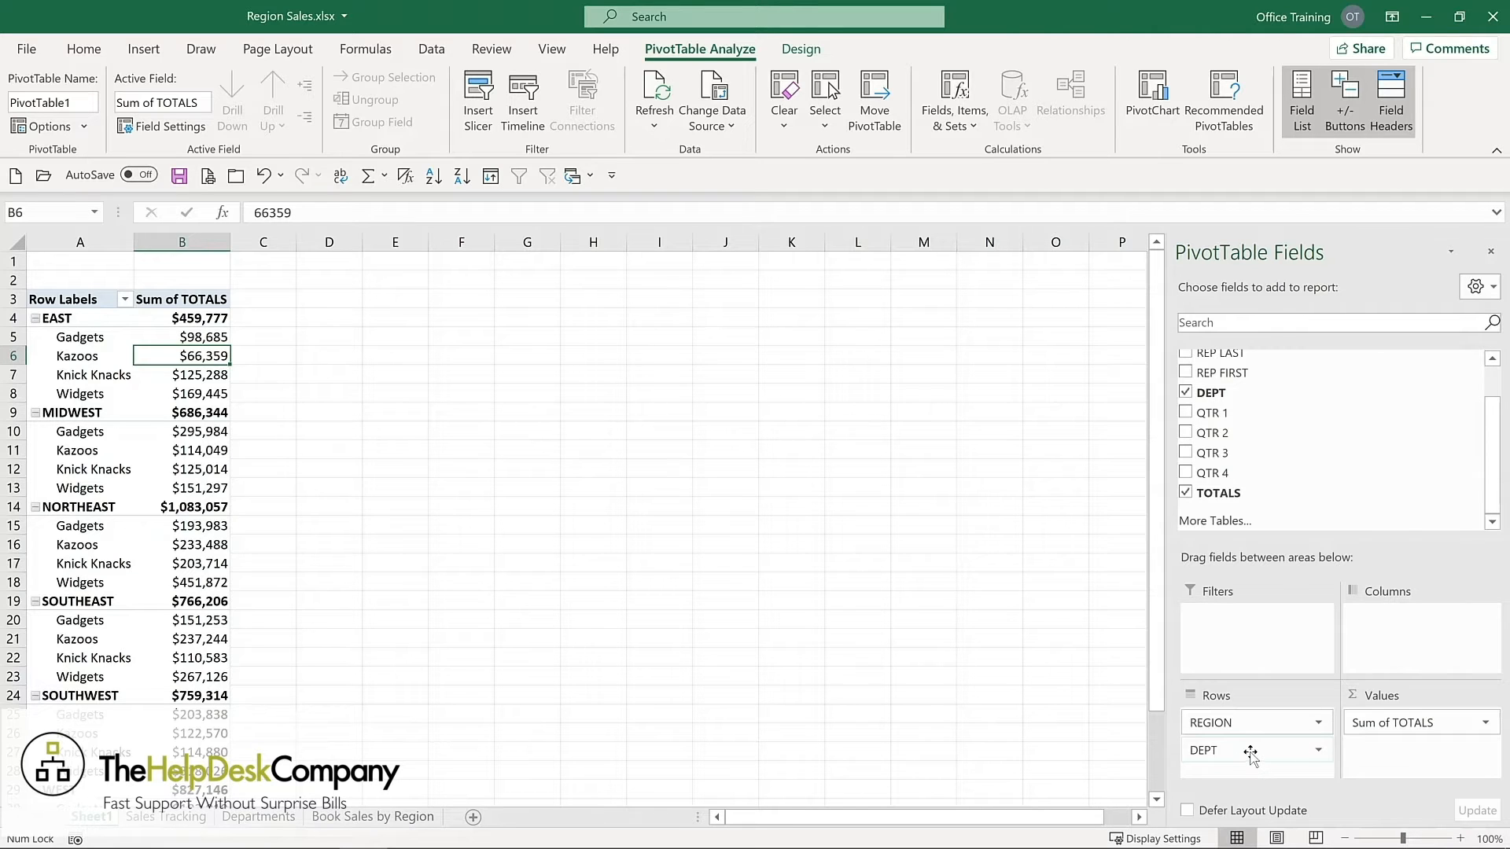
drag(1251, 754, 1414, 628)
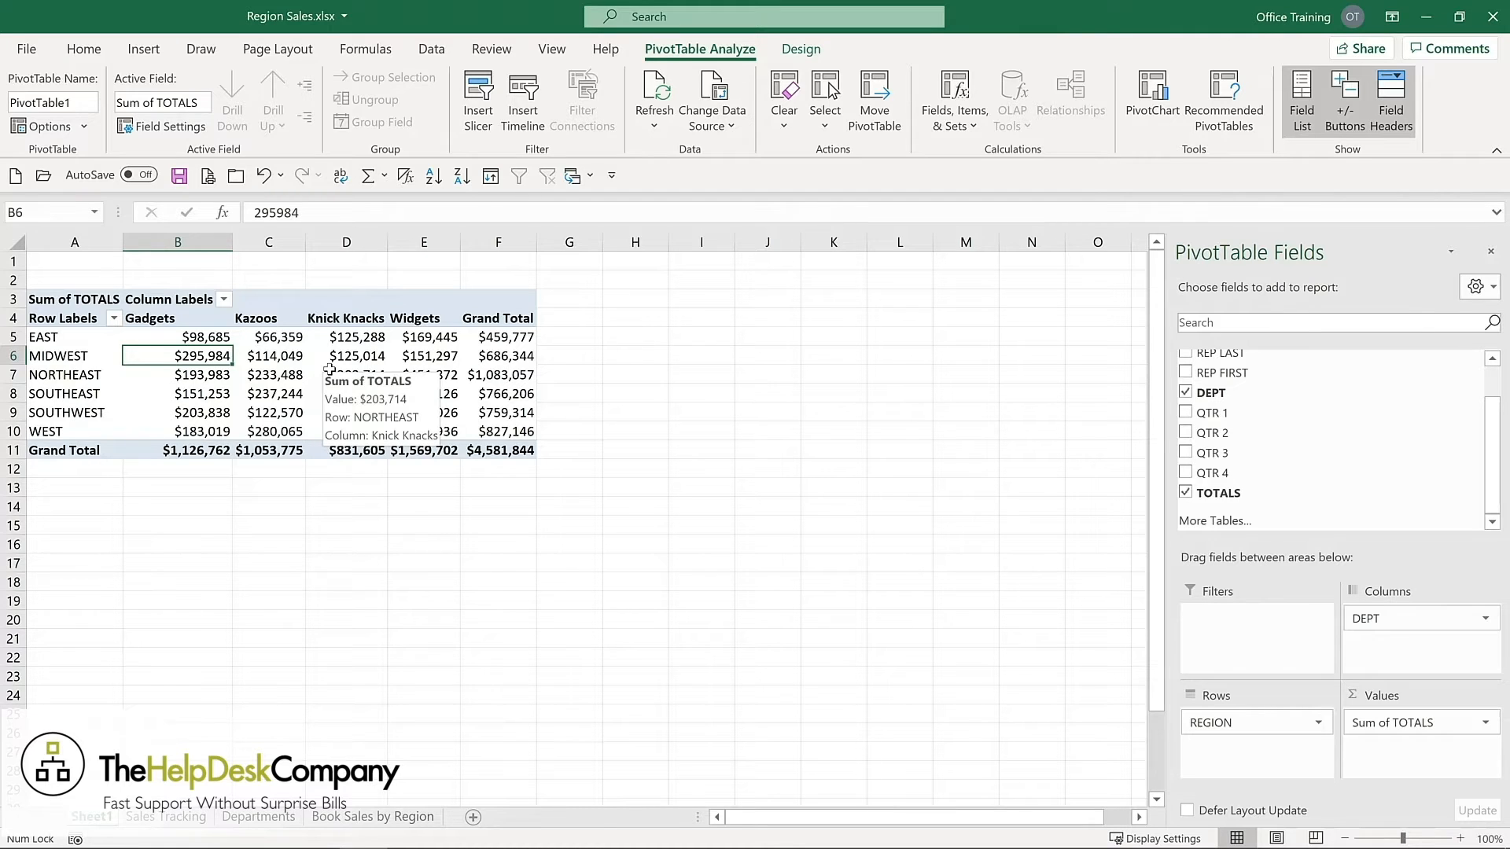
click(799, 47)
click(698, 51)
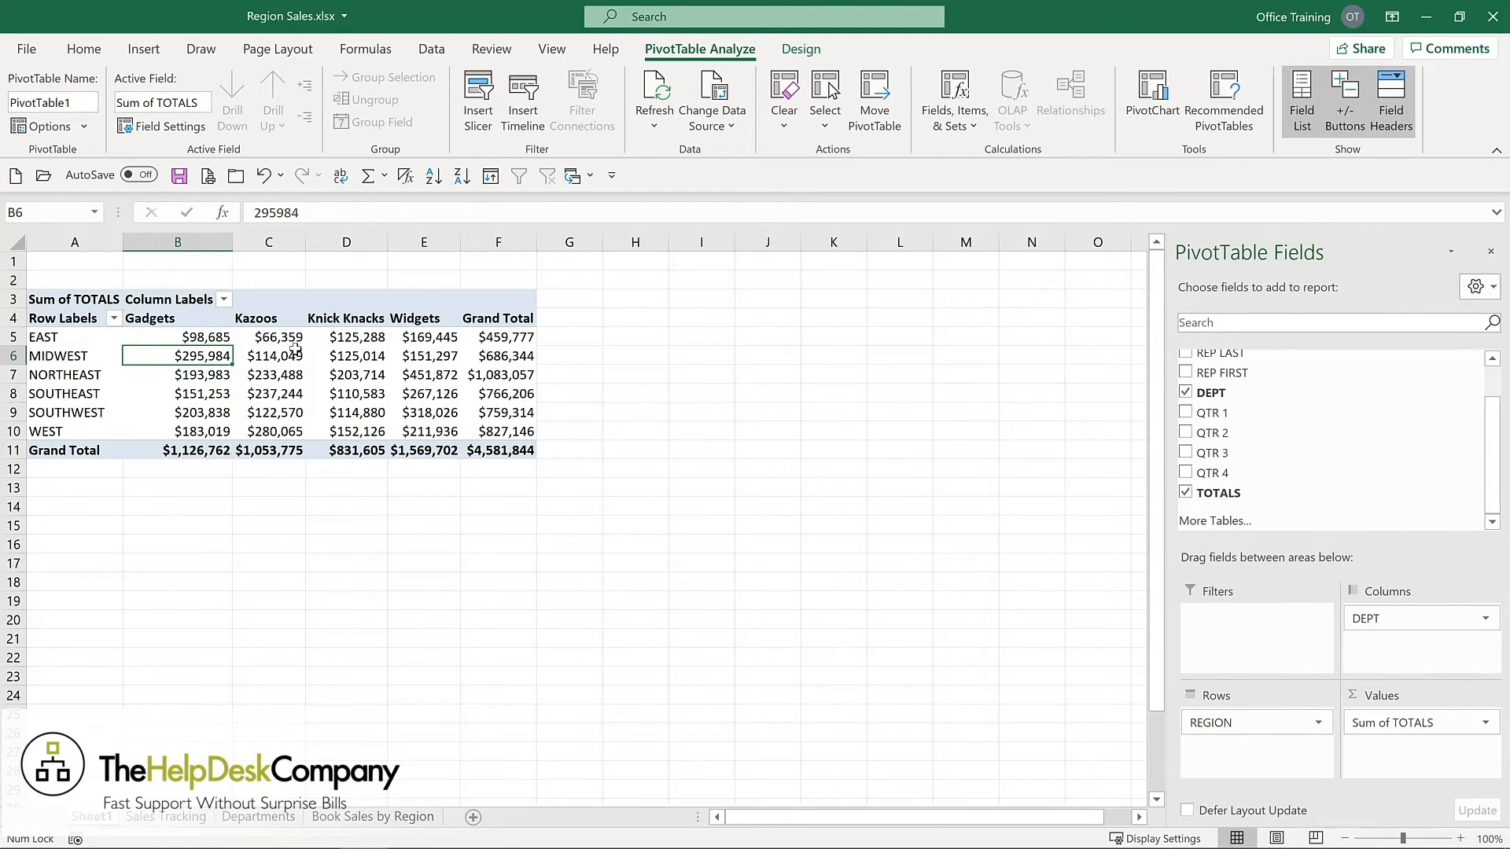
Add the LOCATION field to the PivotTable as a row level beneath REGION.
mouse_move(293, 350)
mouse_move(204, 340)
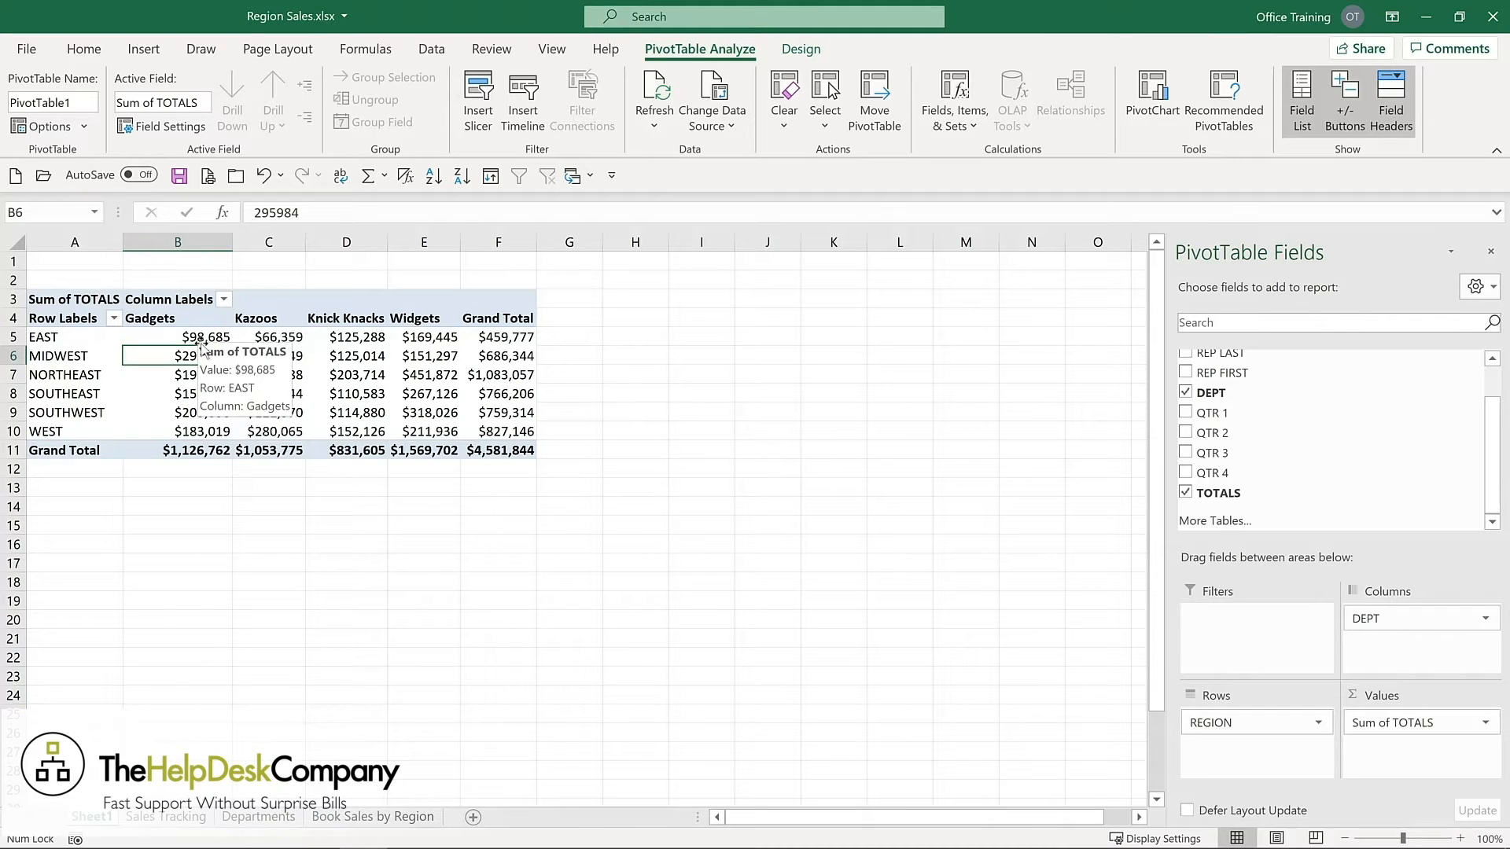
scroll(1185, 377, up, 2)
click(1186, 376)
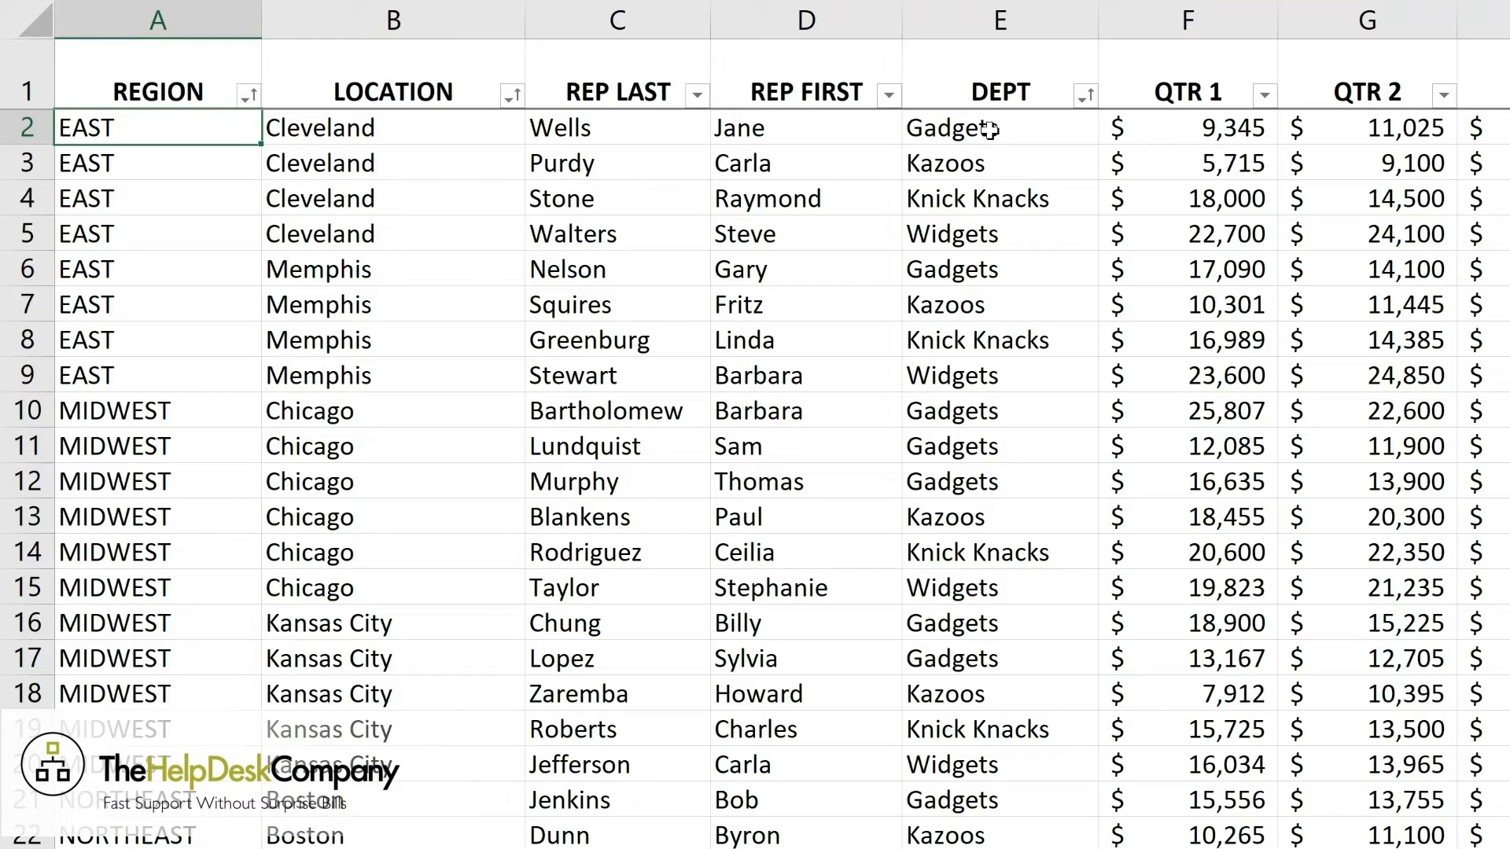
Set the QTR 1 value in cell F2 of the Sales Tracking sheet to 100000.
click(1194, 128)
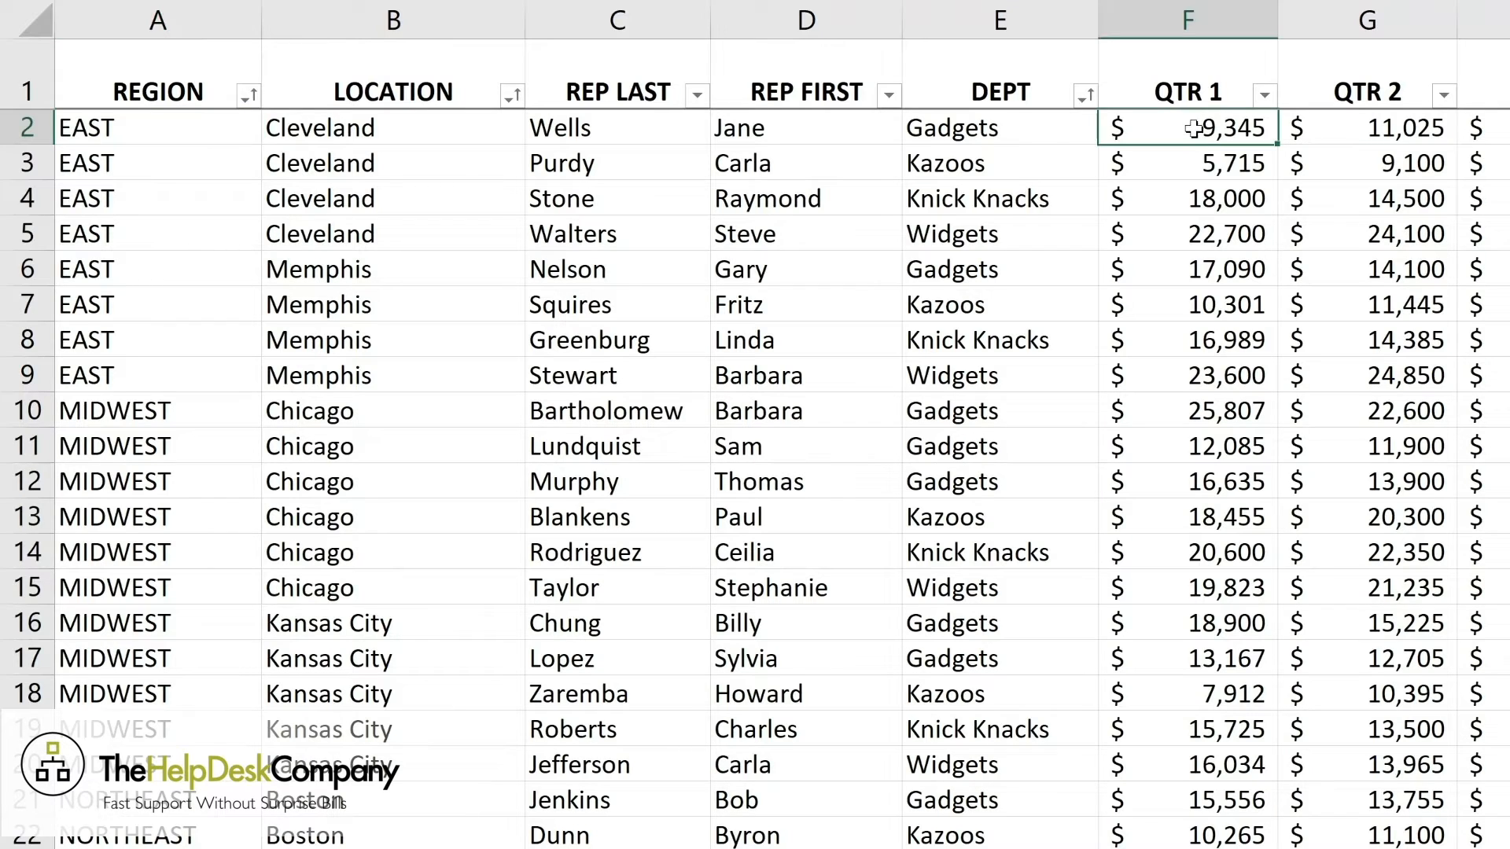
text(100000)
key(Return)
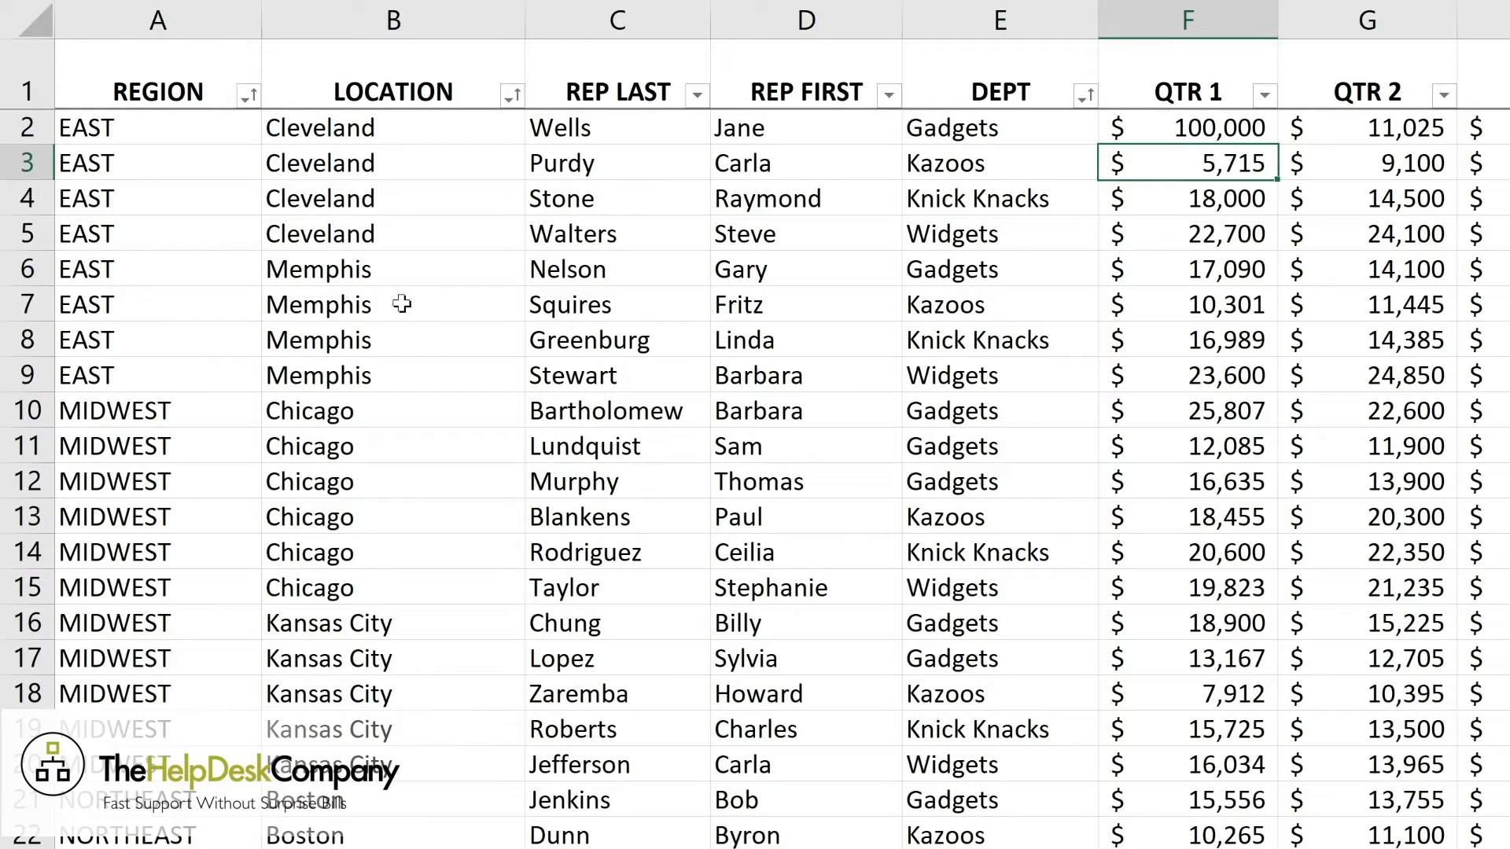
Change the location in cell B6 of the Sales Tracking sheet to Cleveland.
click(346, 270)
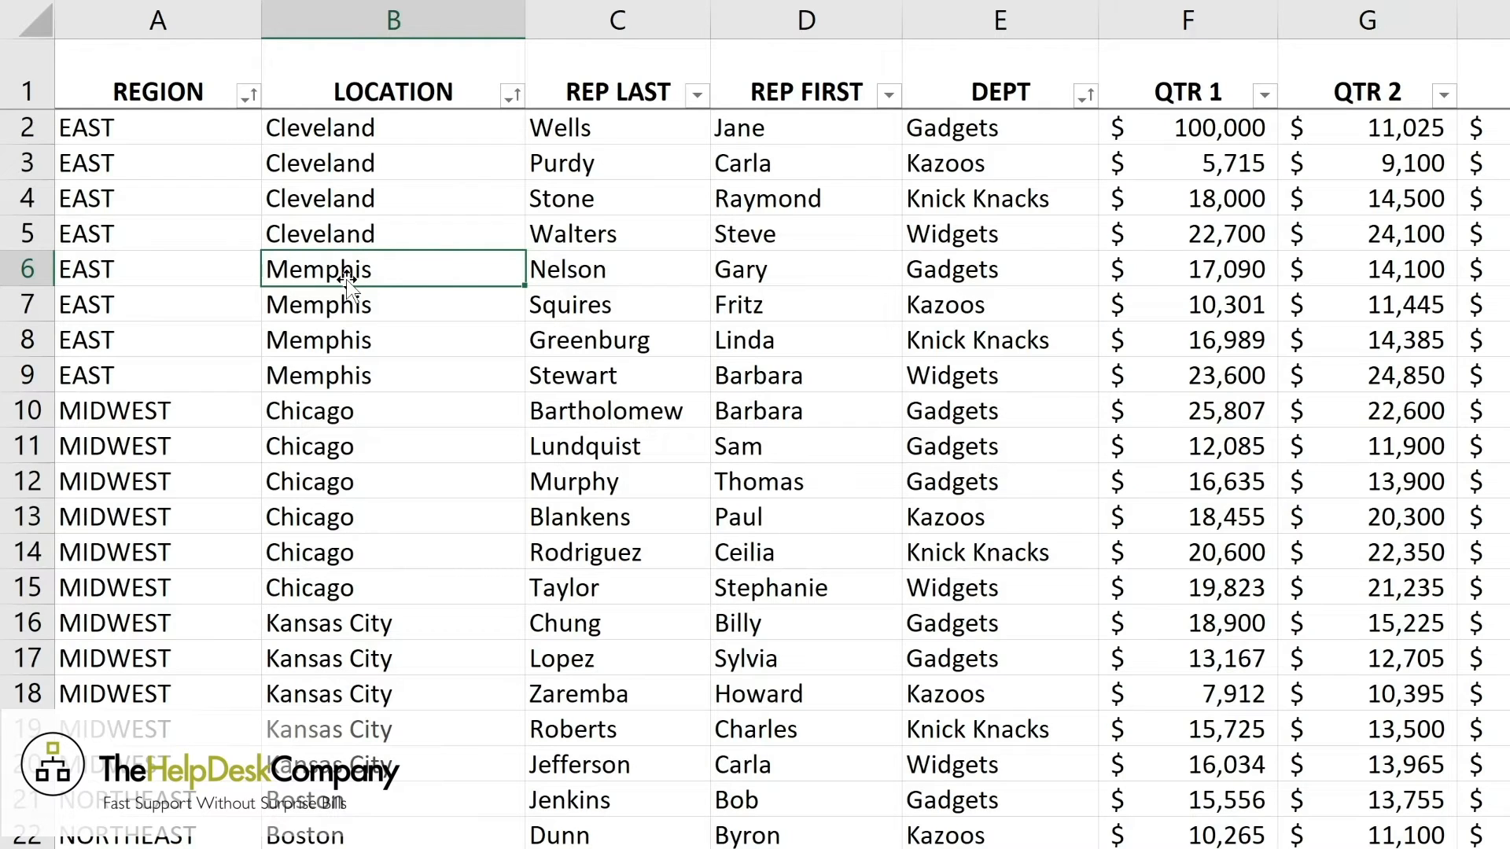
text(c)
key(BackSpace)
text(c)
key(Return)
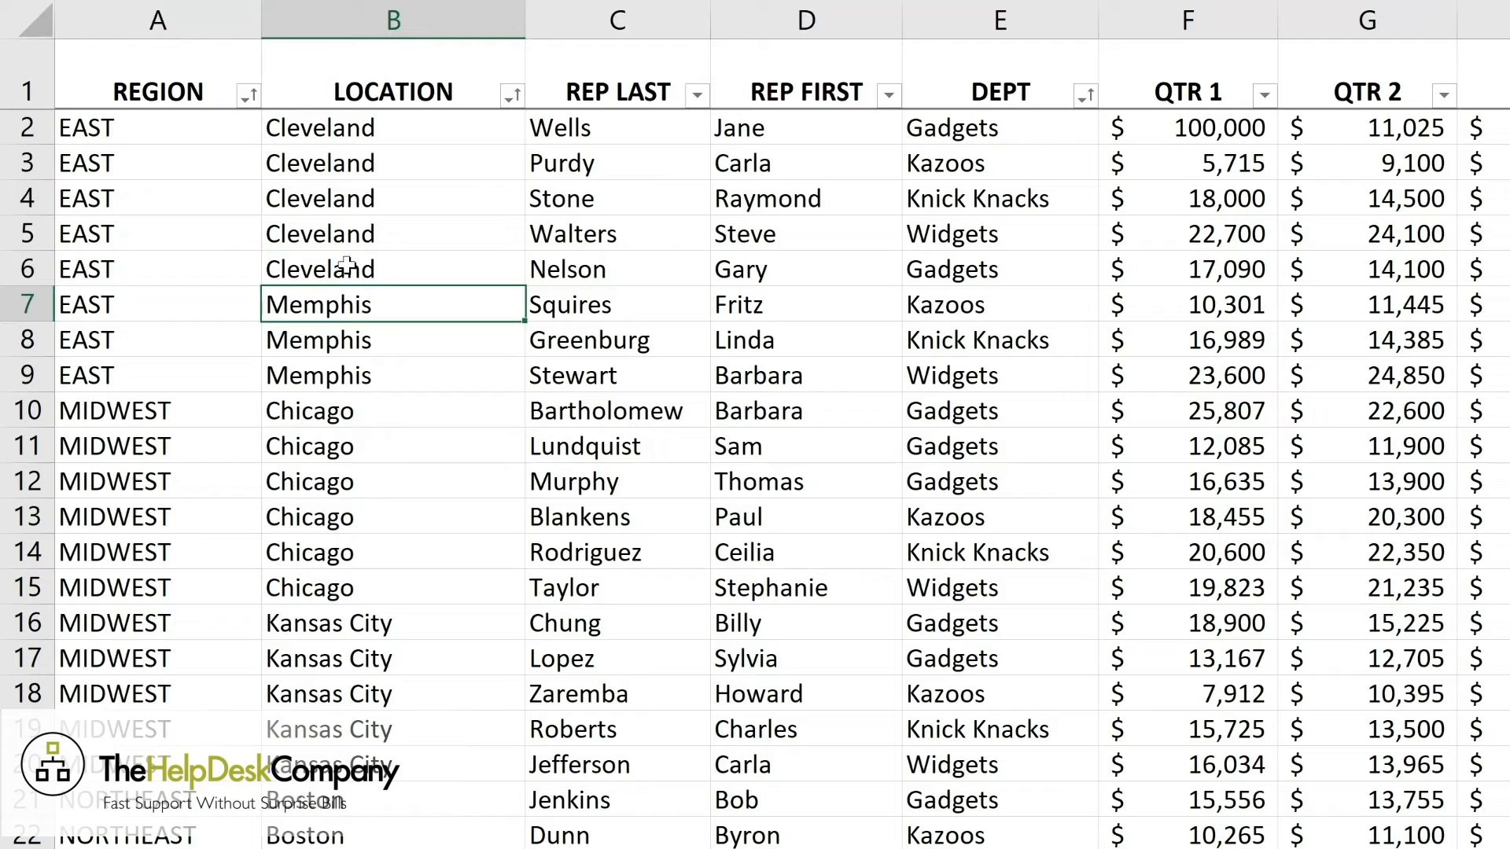
click(989, 273)
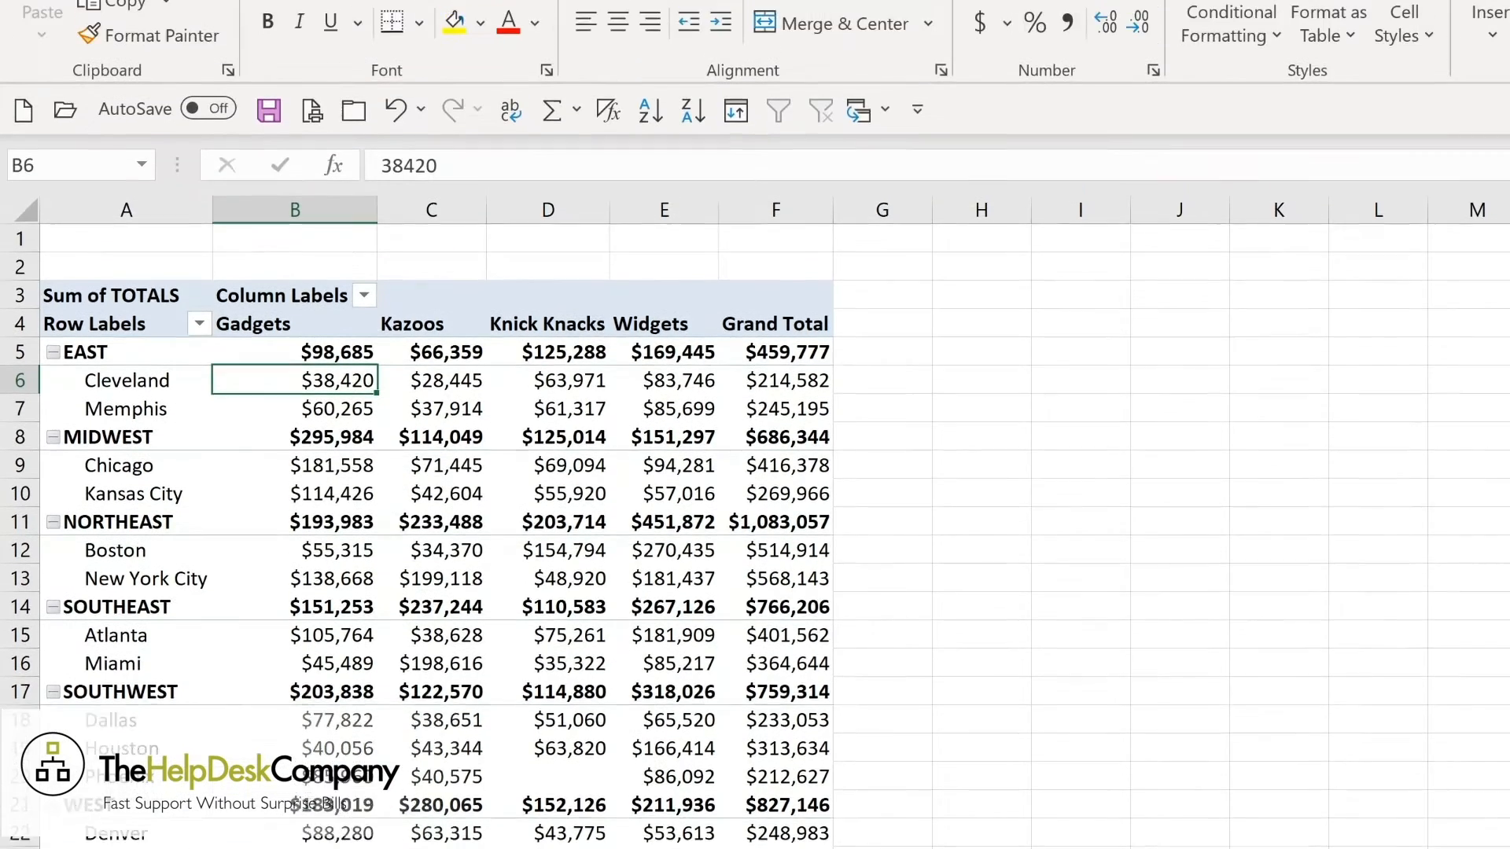
Refresh all data sources in the workbook so the PivotTable picks up the edited Sales Tracking data.
click(1051, 38)
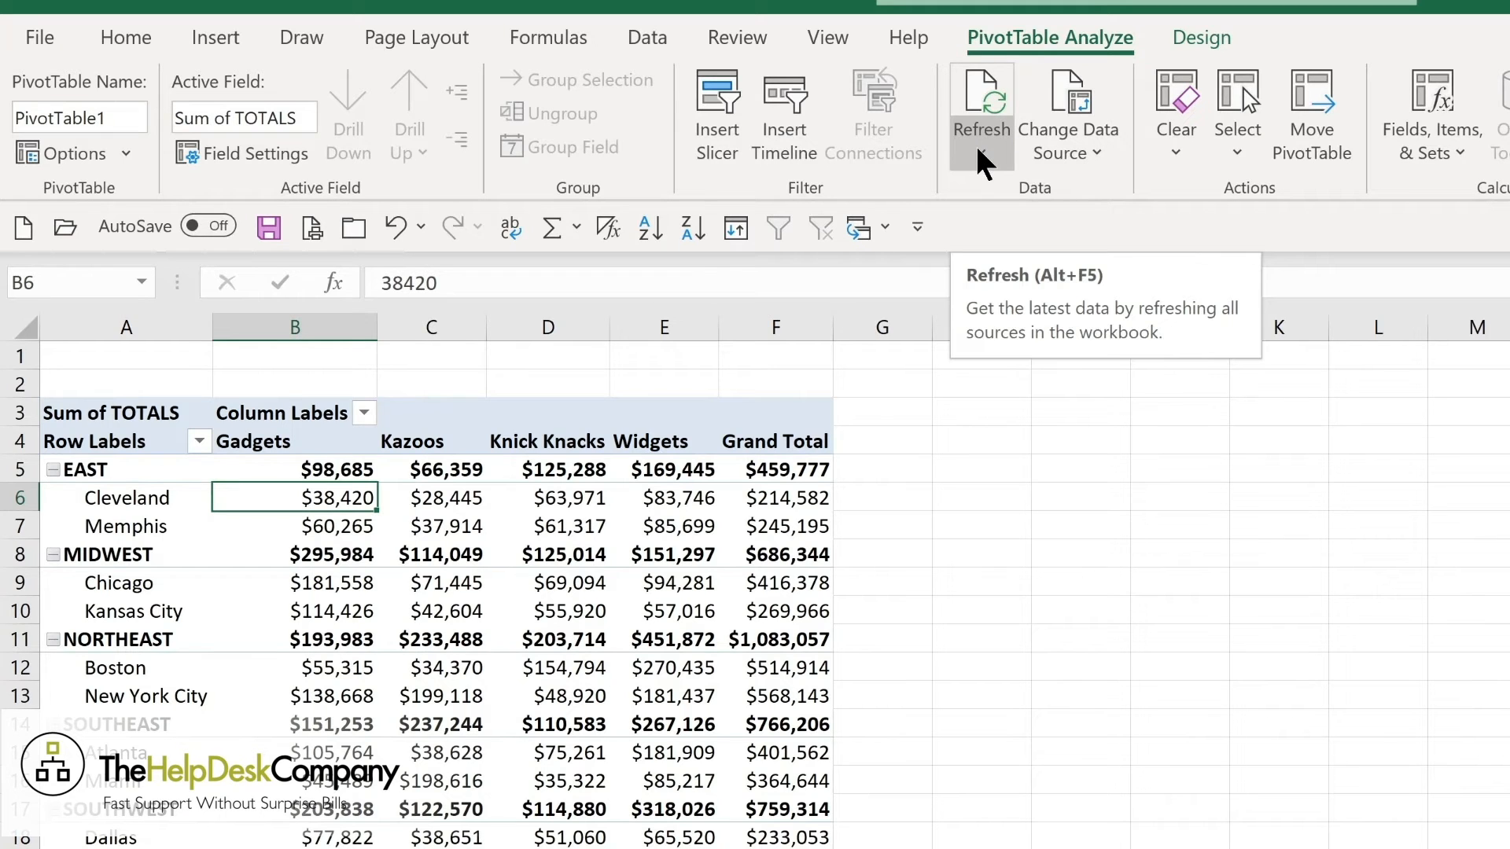
key(alt+F5)
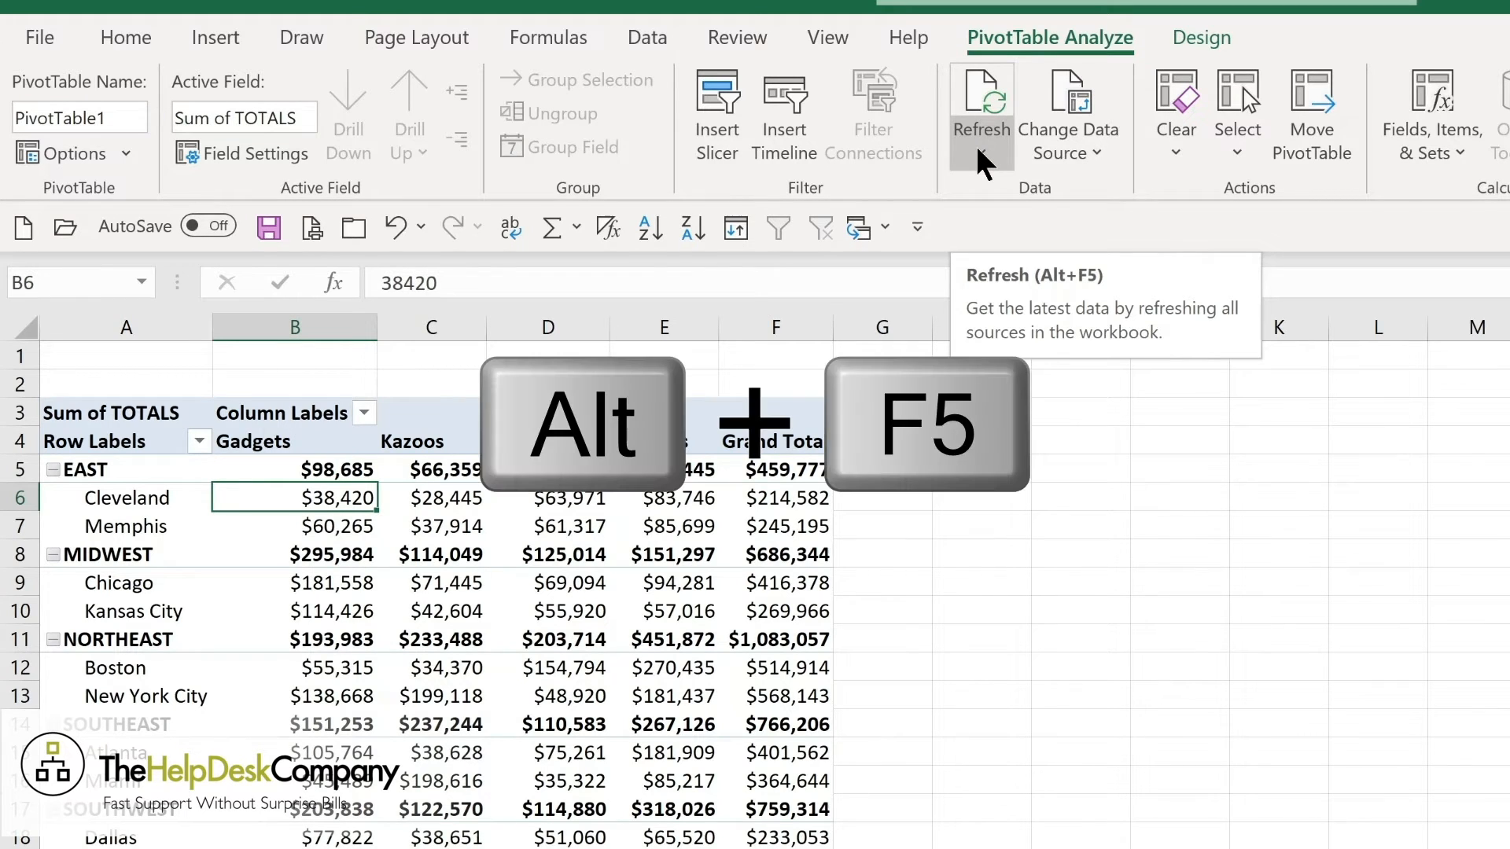
click(979, 151)
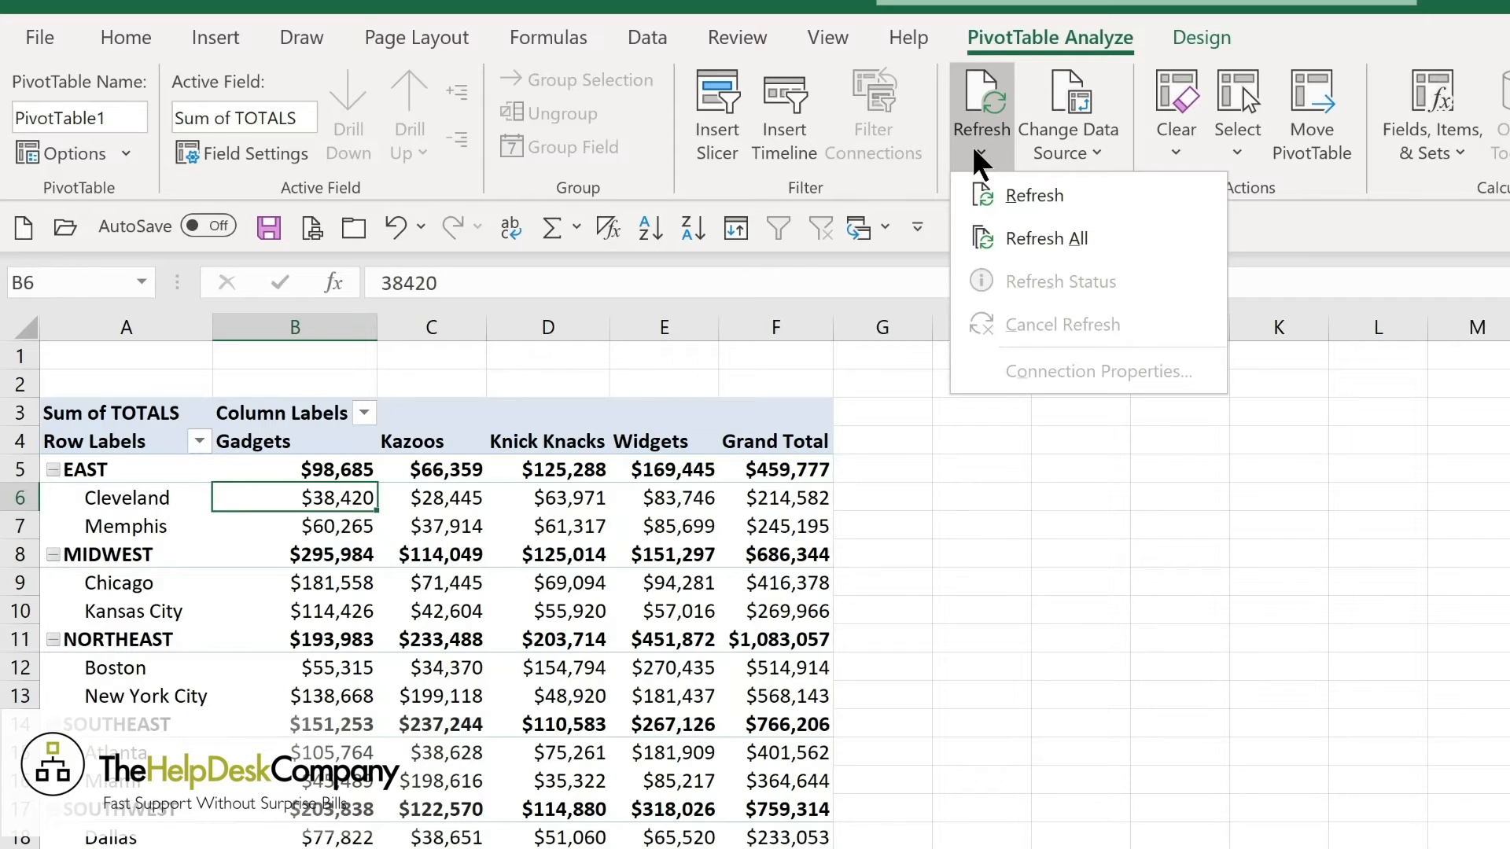
click(1024, 238)
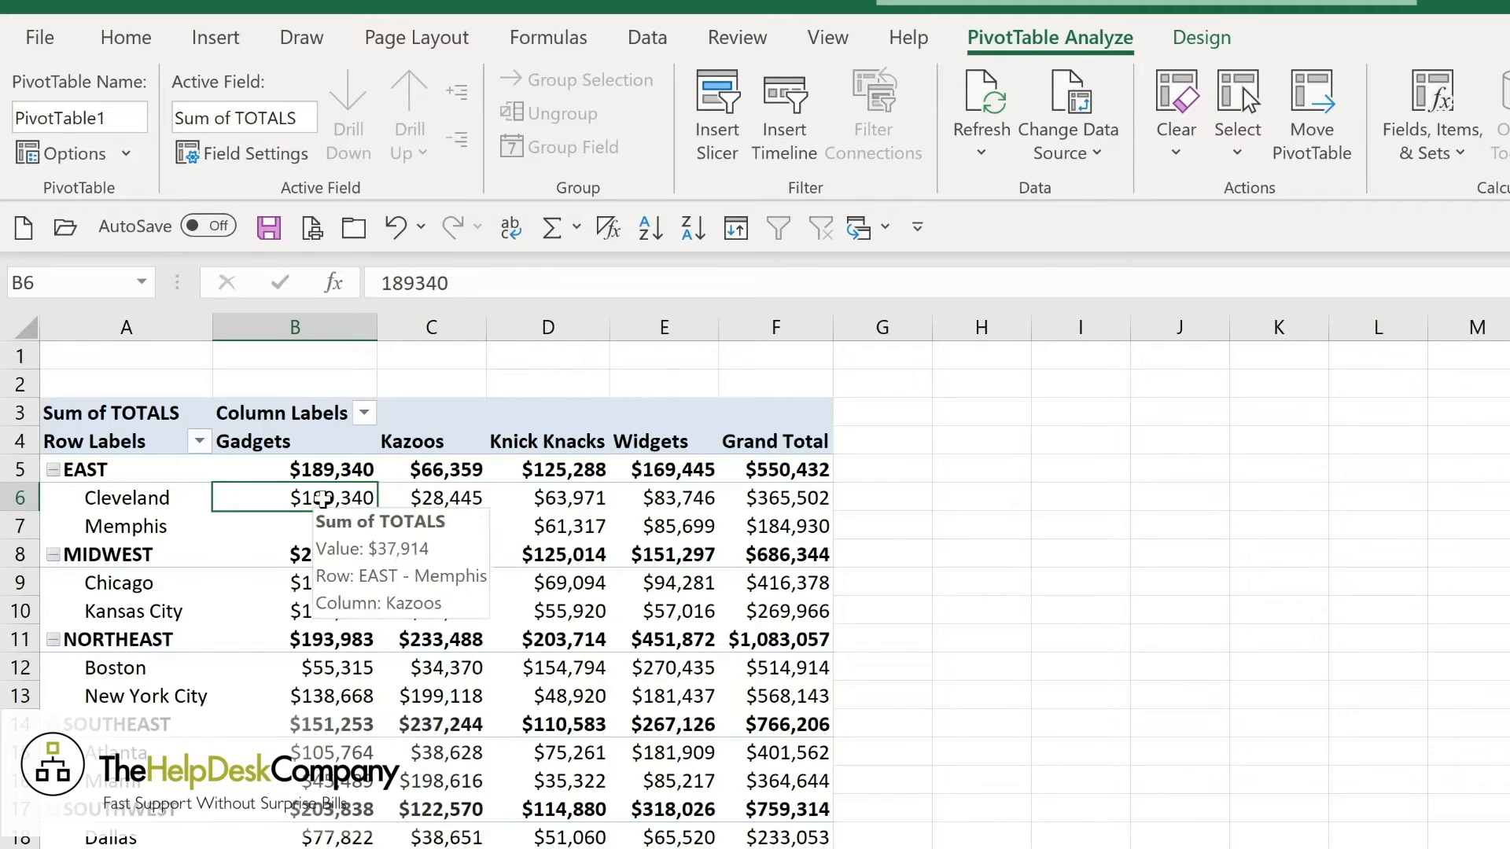
mouse_move(291, 598)
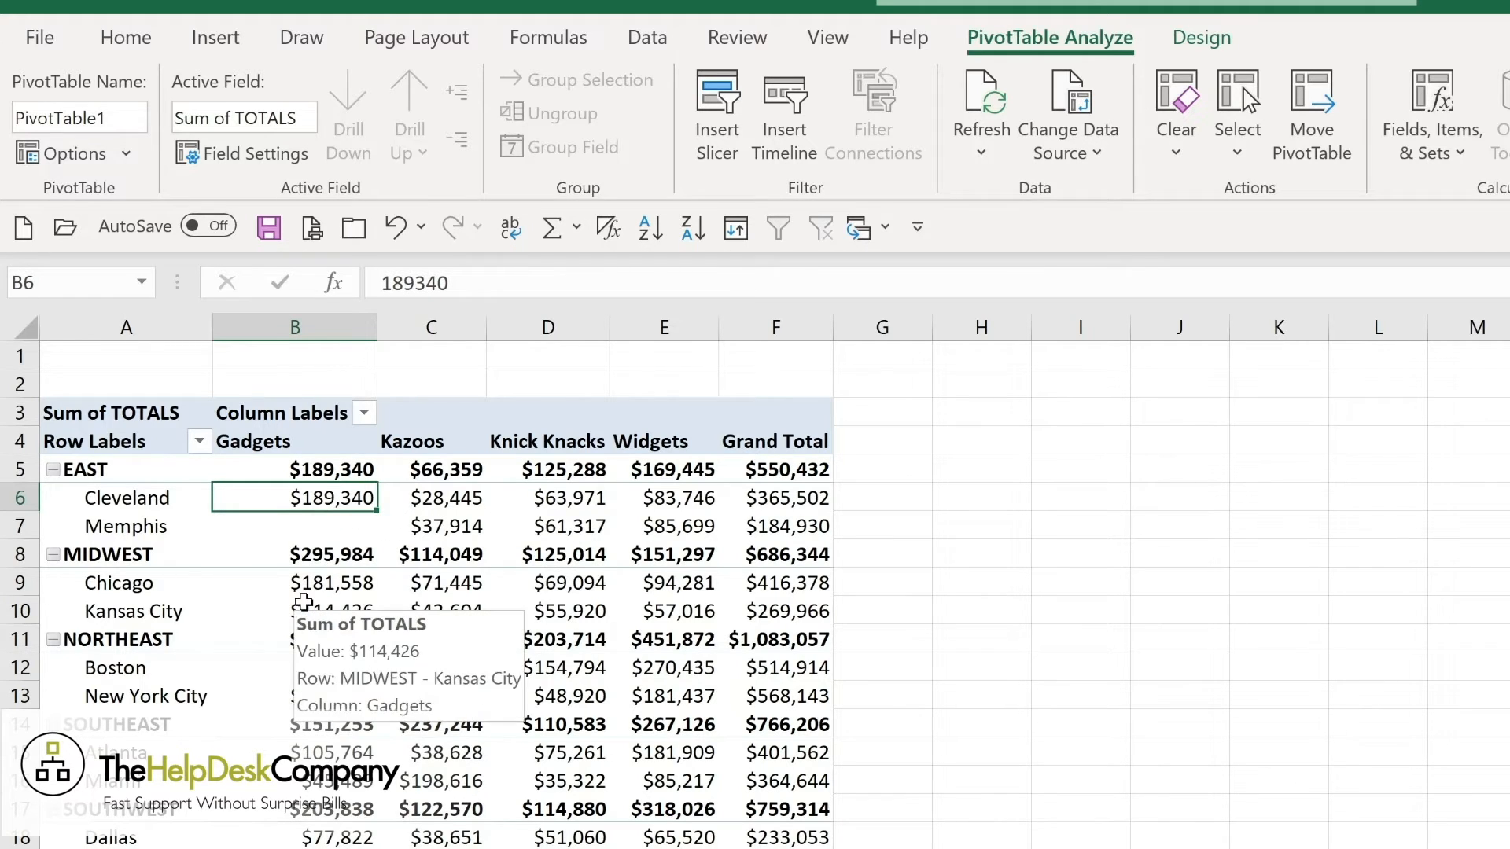
mouse_move(317, 527)
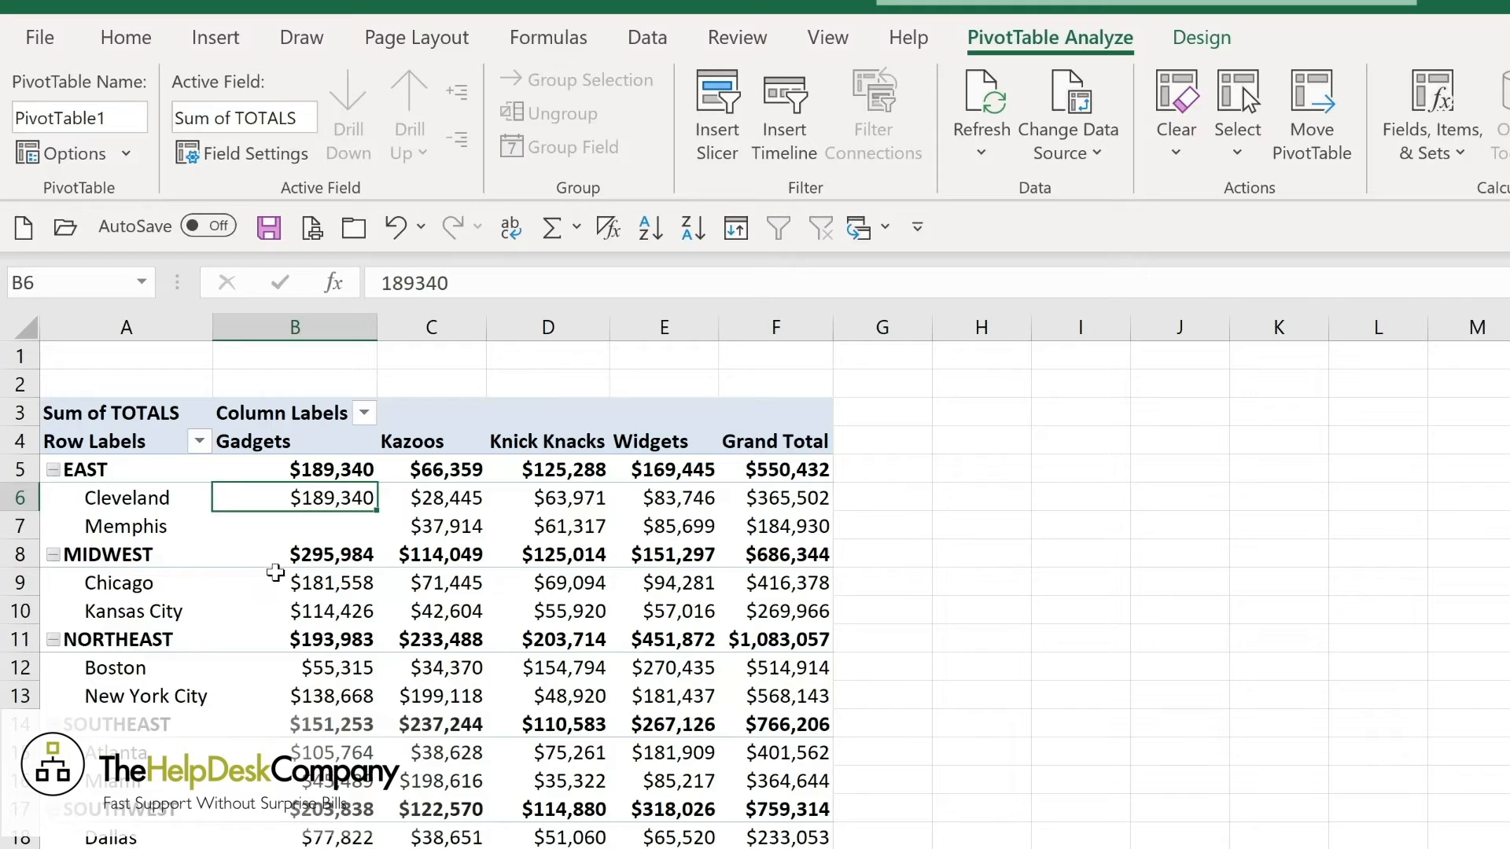
mouse_move(316, 548)
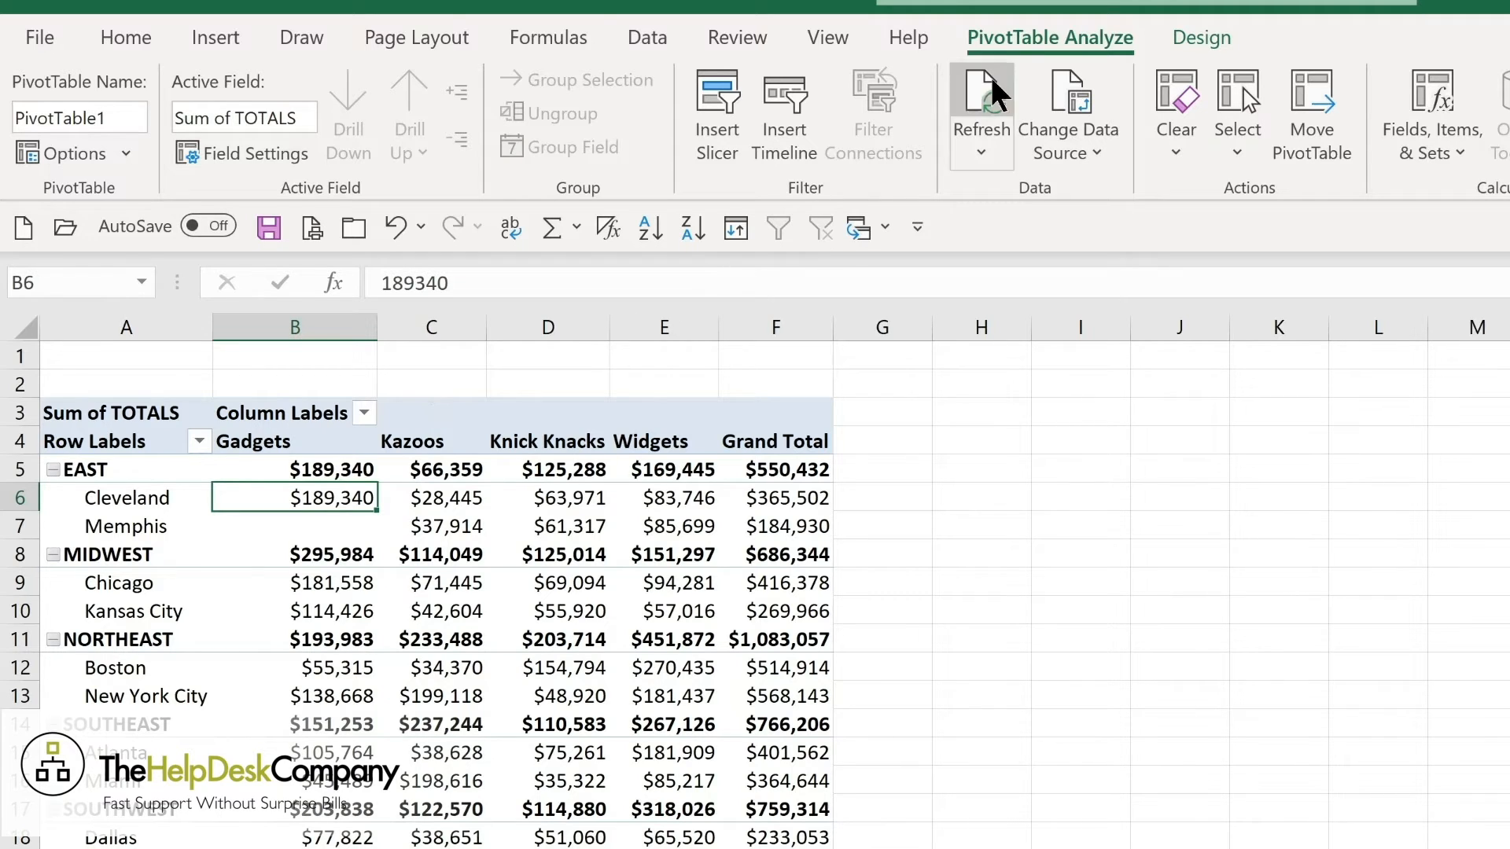
Check the PivotTable's data source range and accept 'Sales Tracking'!$A$1:$J$77.
click(1082, 151)
click(1078, 179)
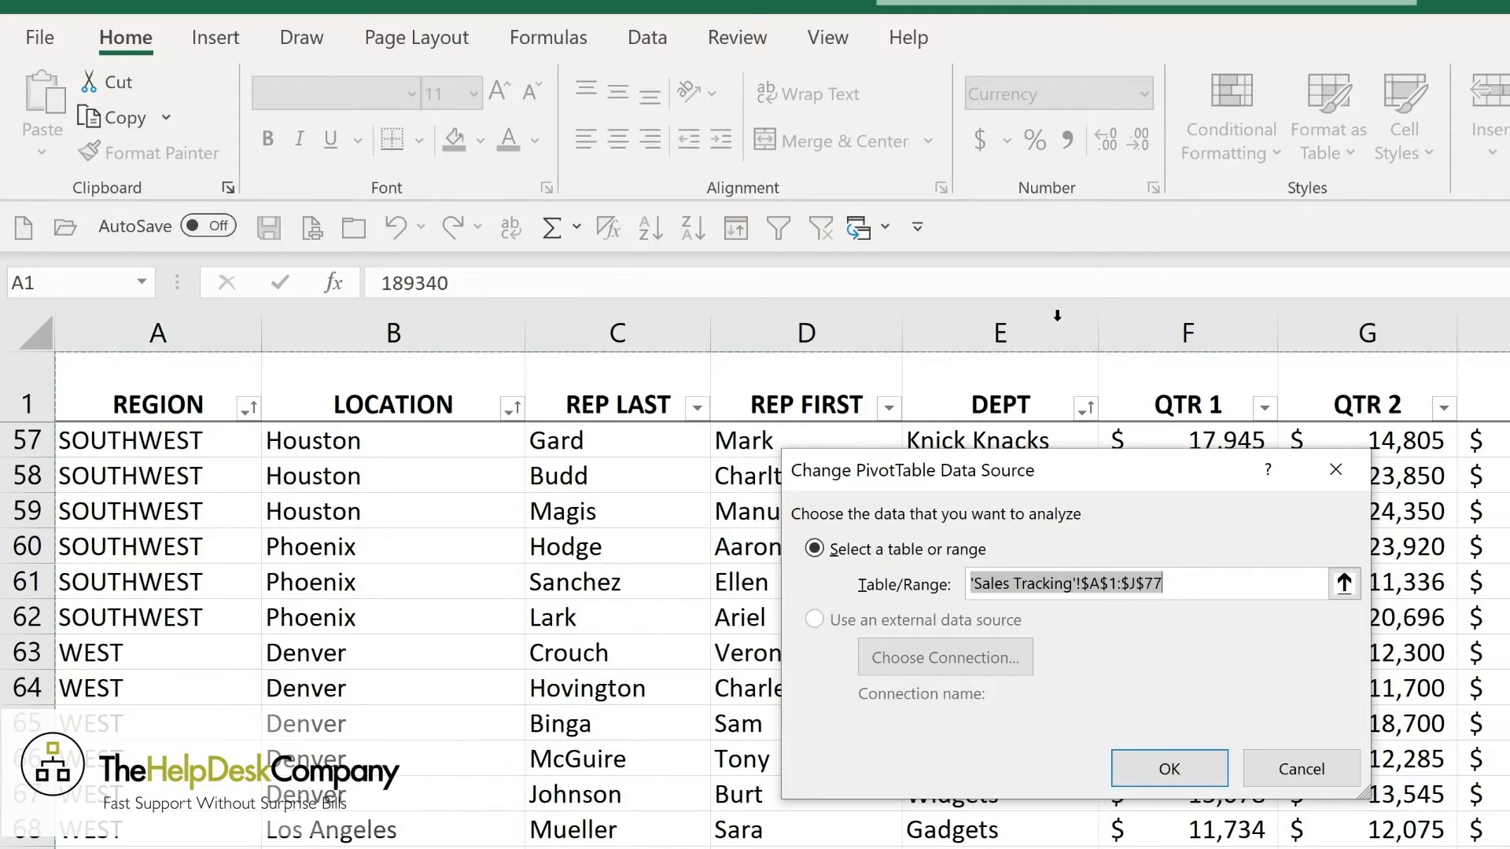
click(1184, 761)
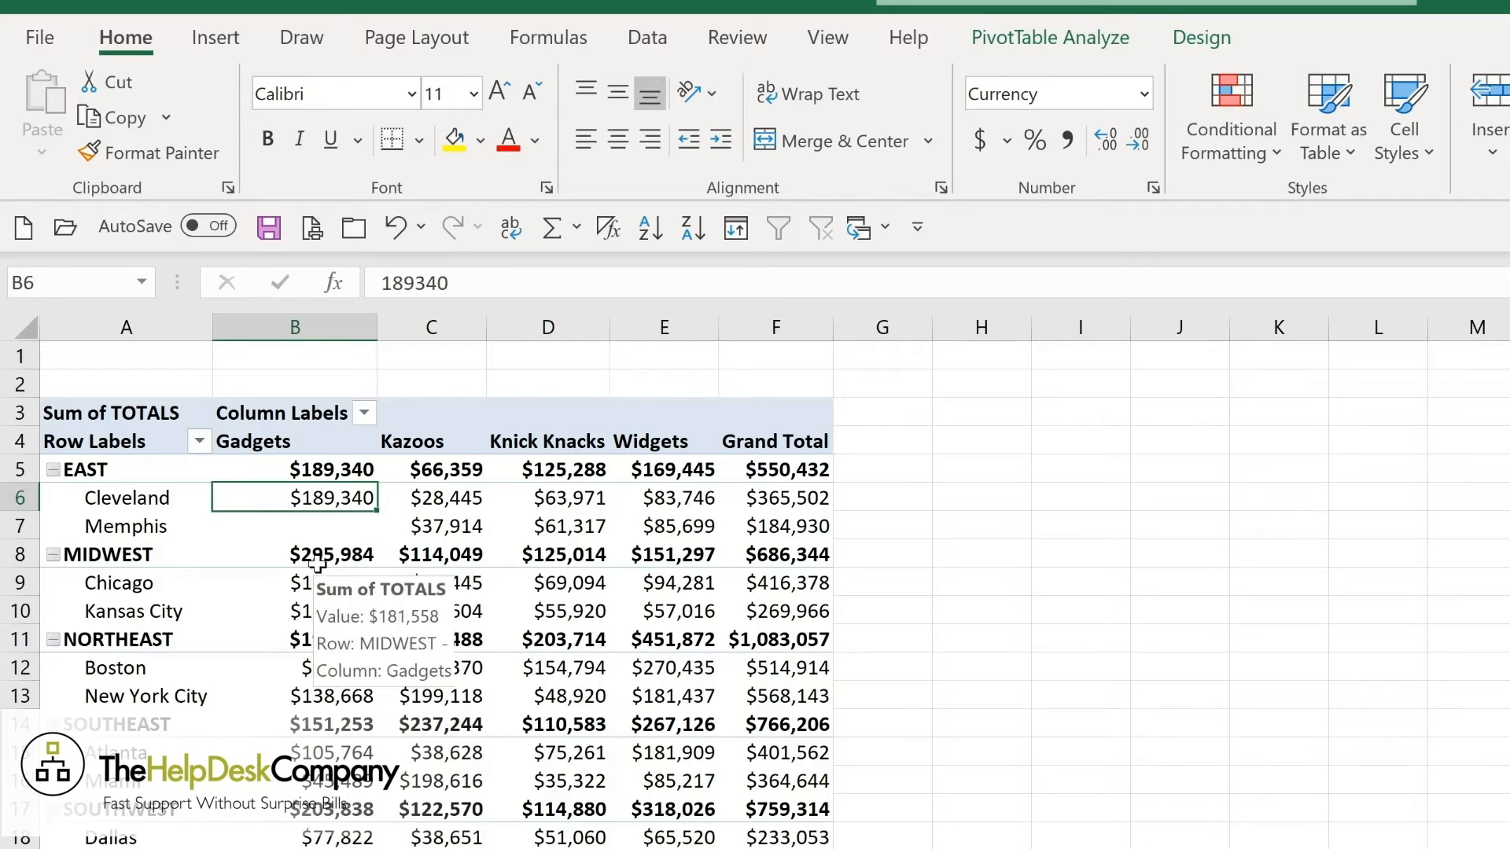
Drill into the Chicago Gadgets value in the PivotTable to extract its underlying records to a new sheet.
mouse_move(314, 587)
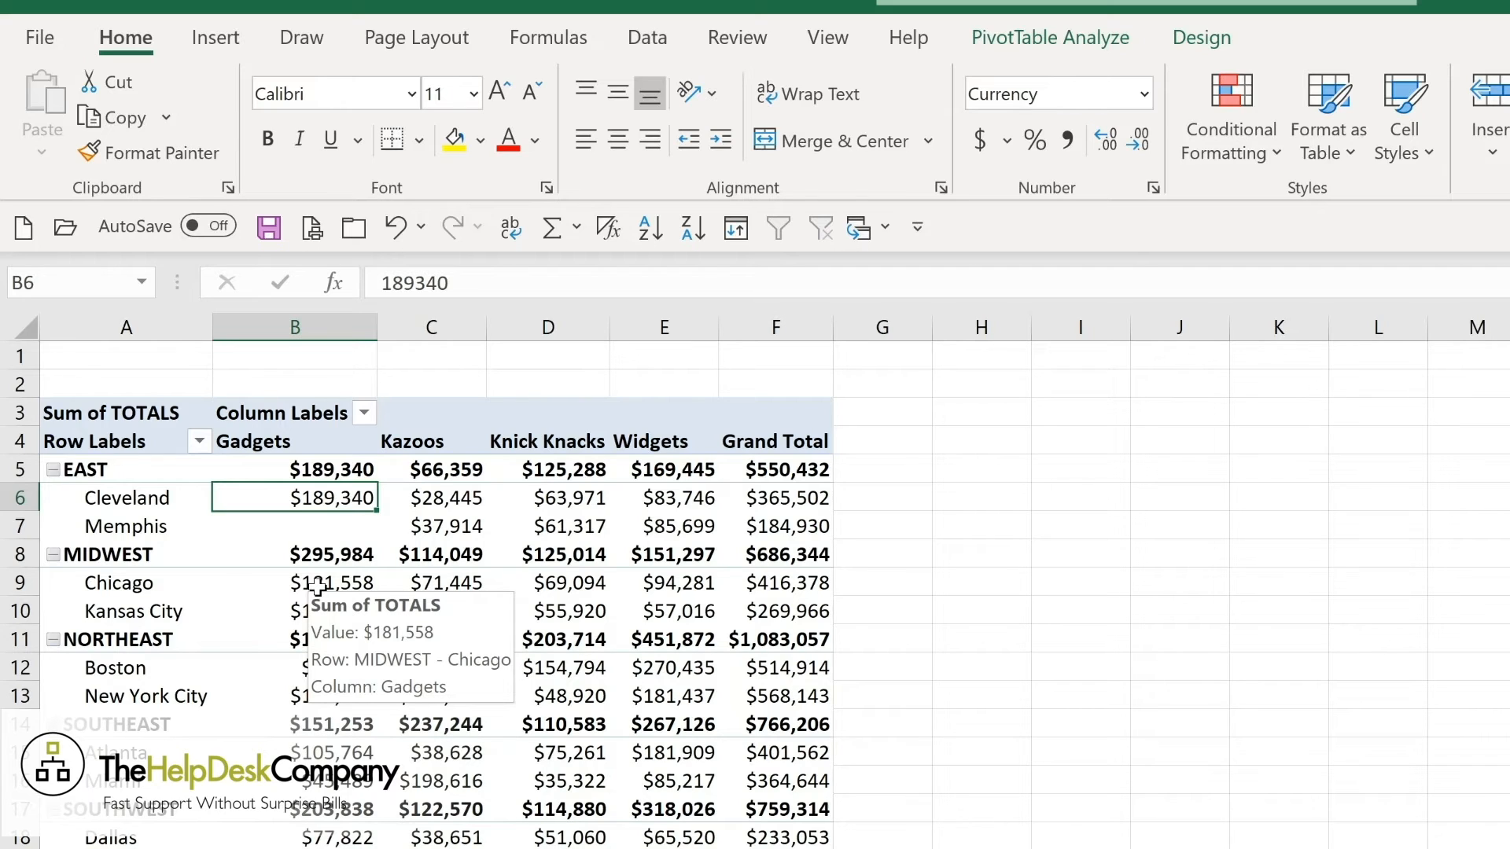
double_click(317, 587)
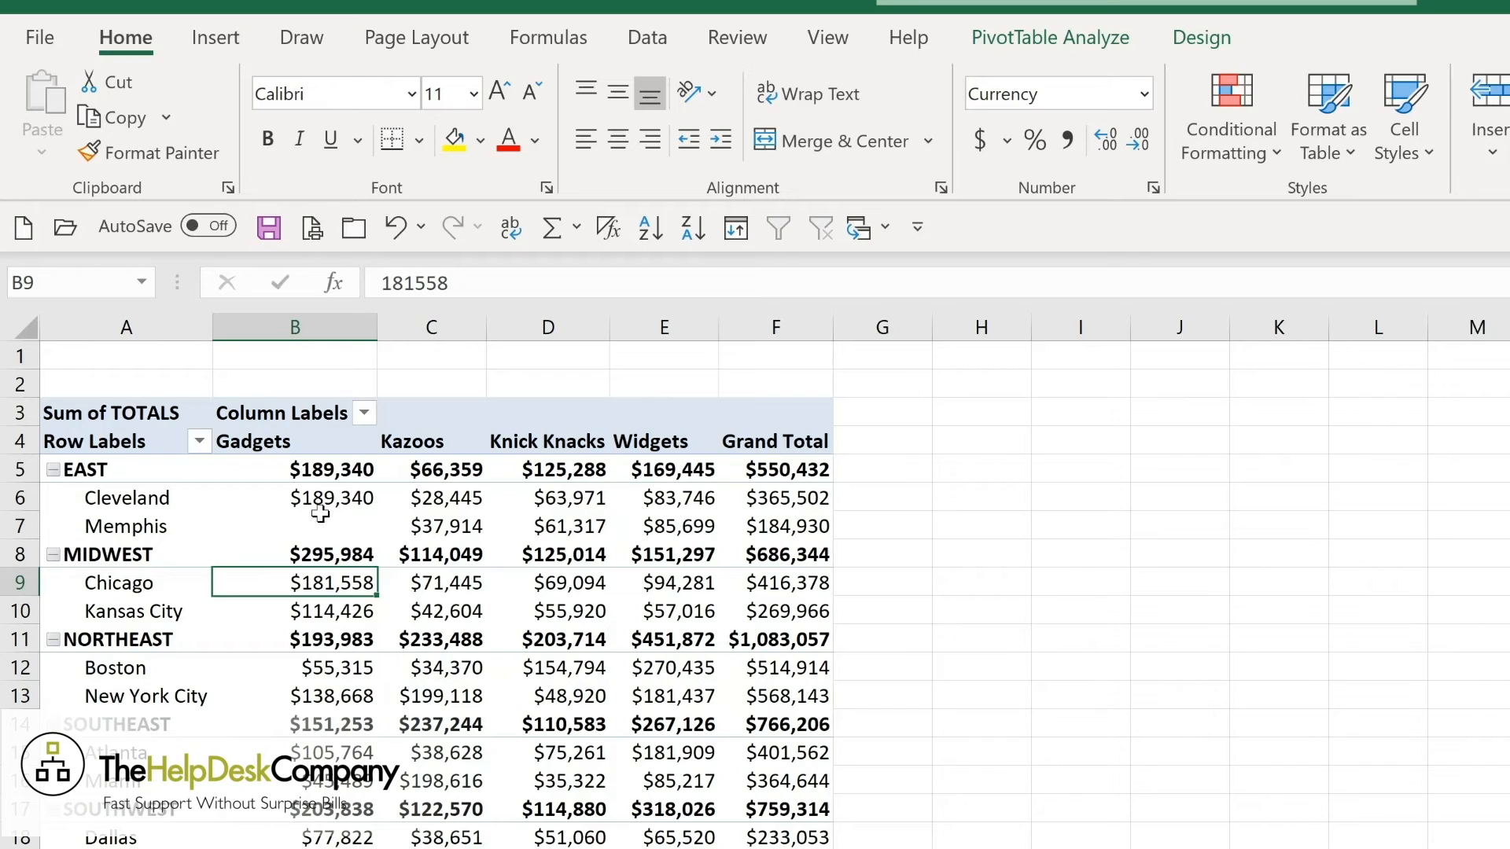
mouse_move(320, 513)
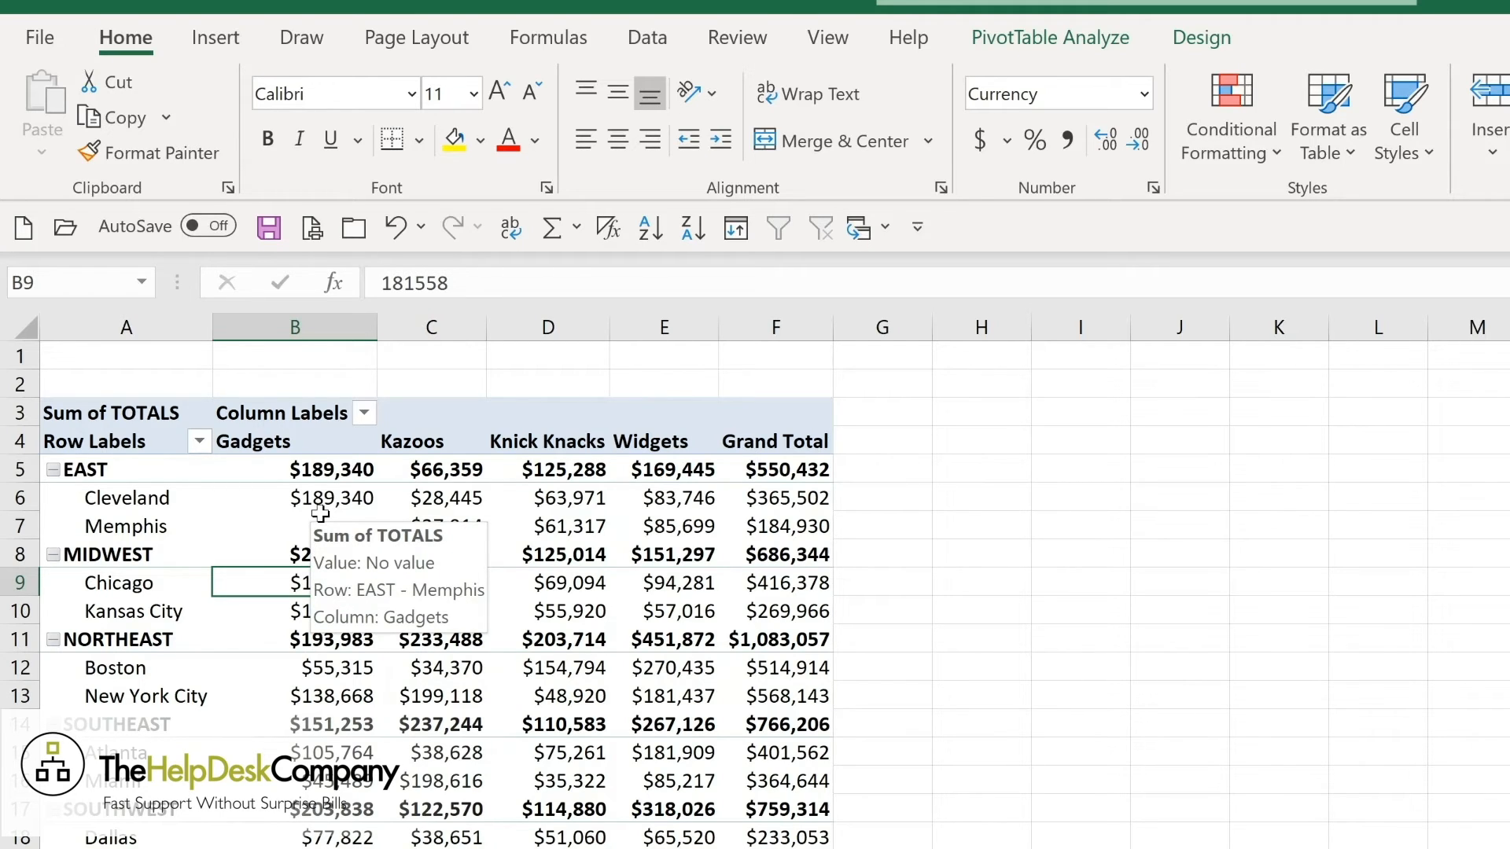
Collapse the EAST region's locations in the PivotTable and expand them again.
mouse_move(122, 504)
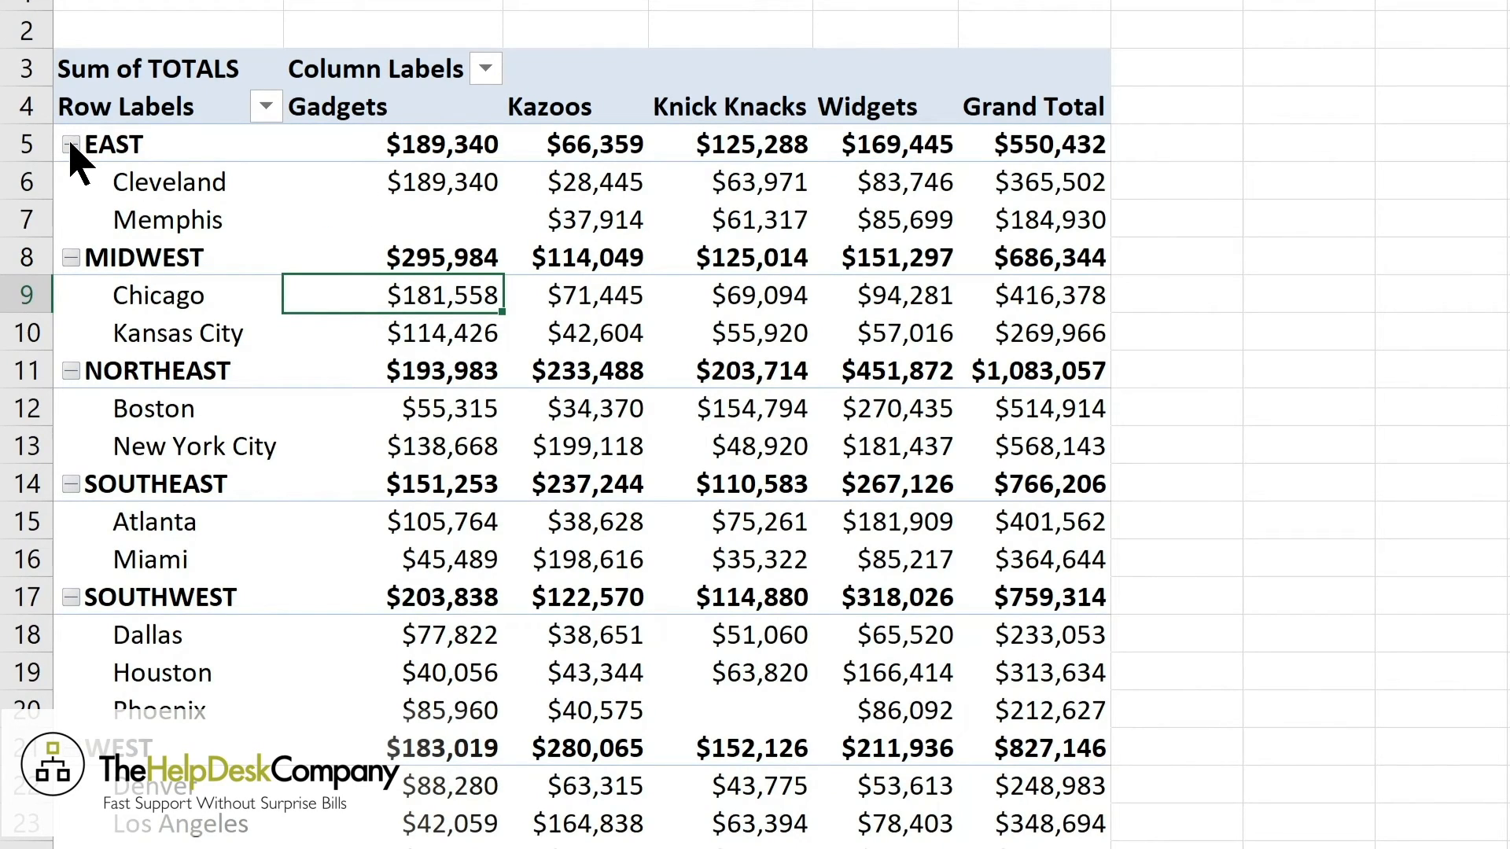
click(71, 145)
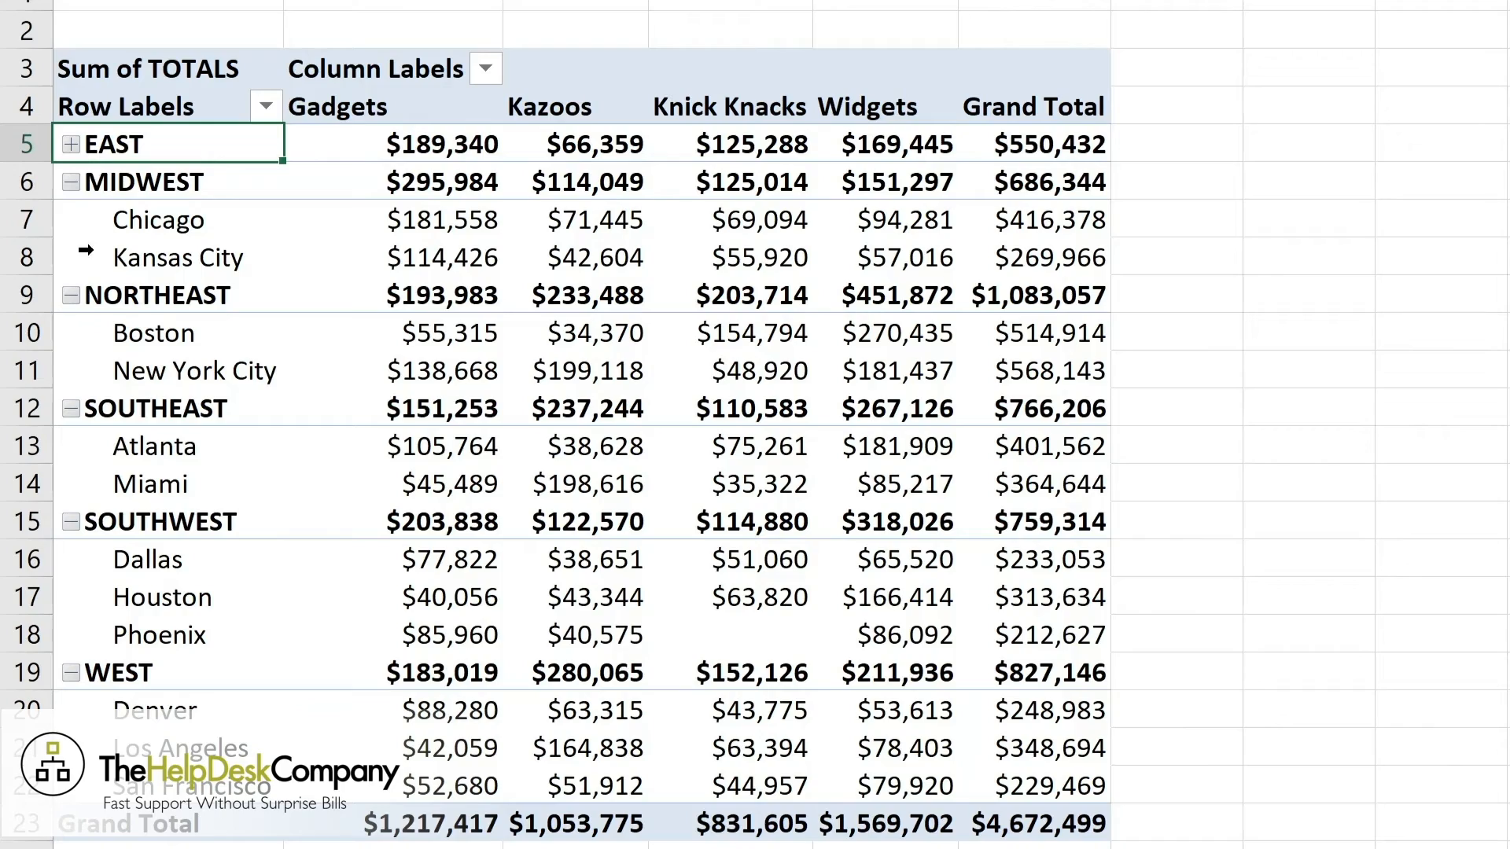
click(71, 144)
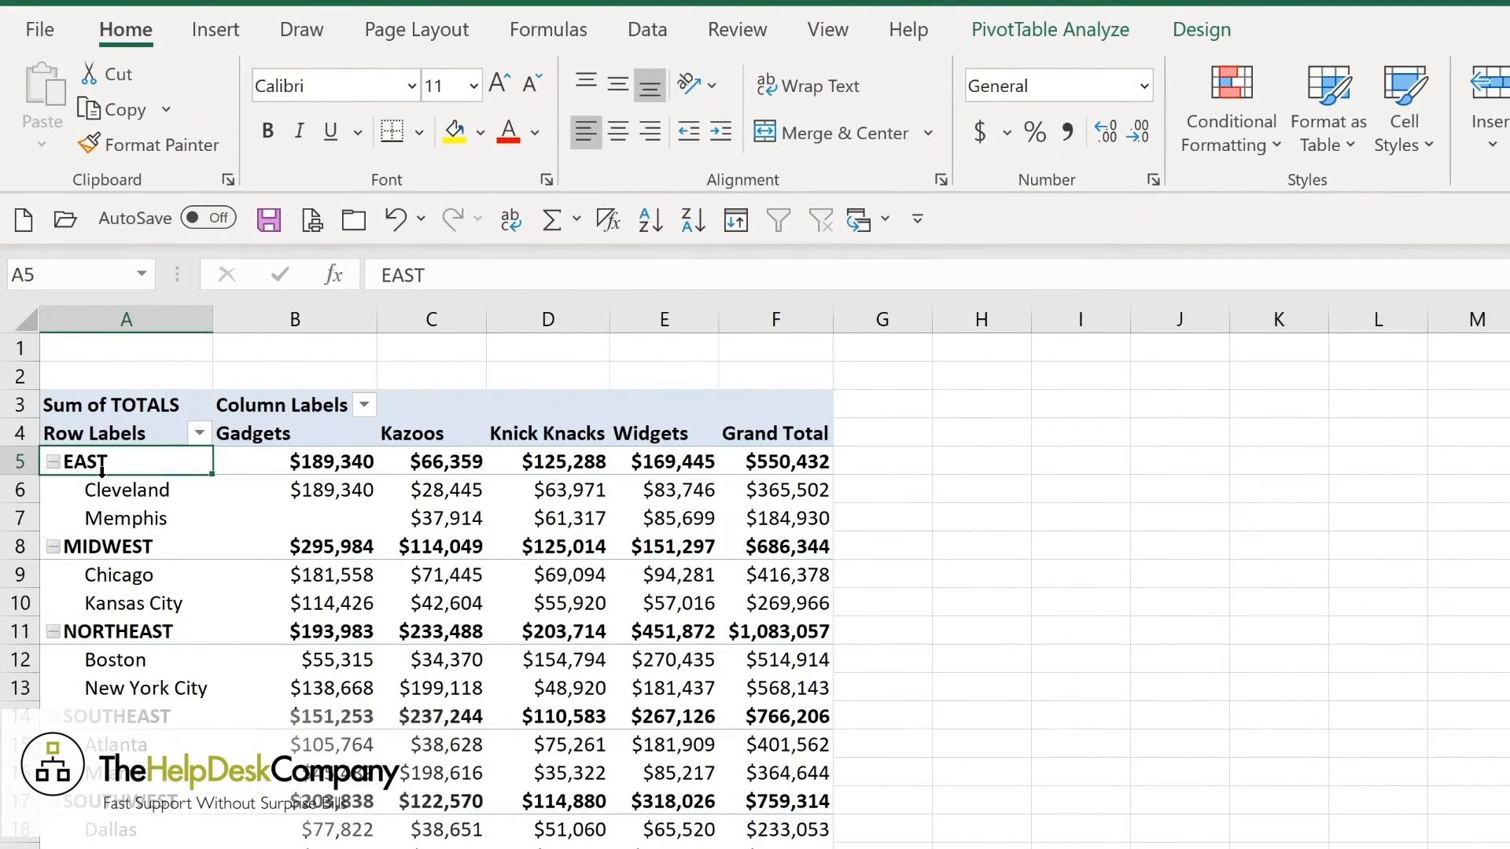
Collapse all items of the REGION field in the PivotTable at once and expand them all again.
click(1017, 33)
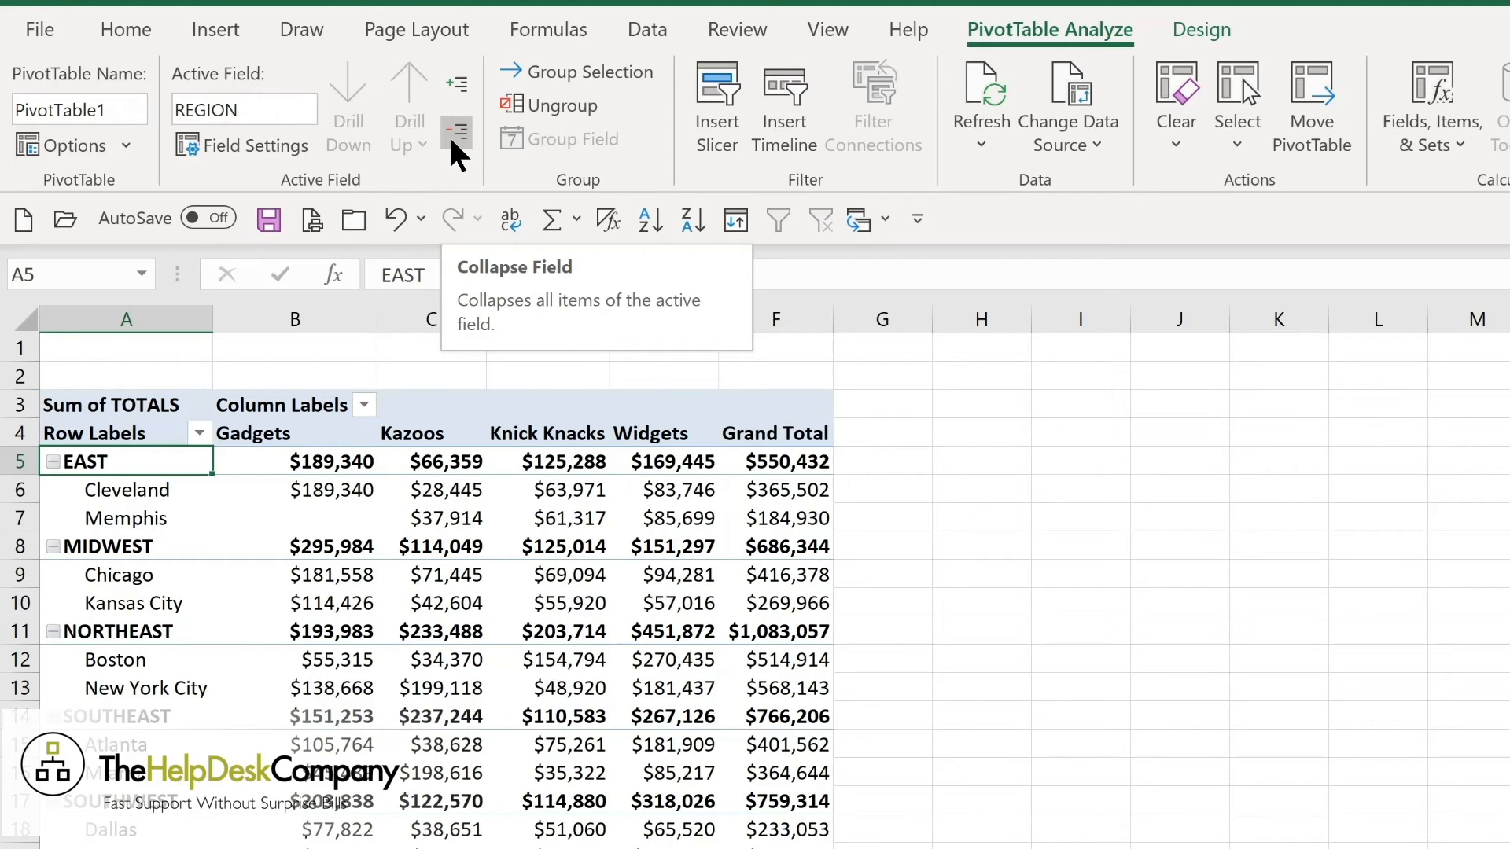
click(456, 134)
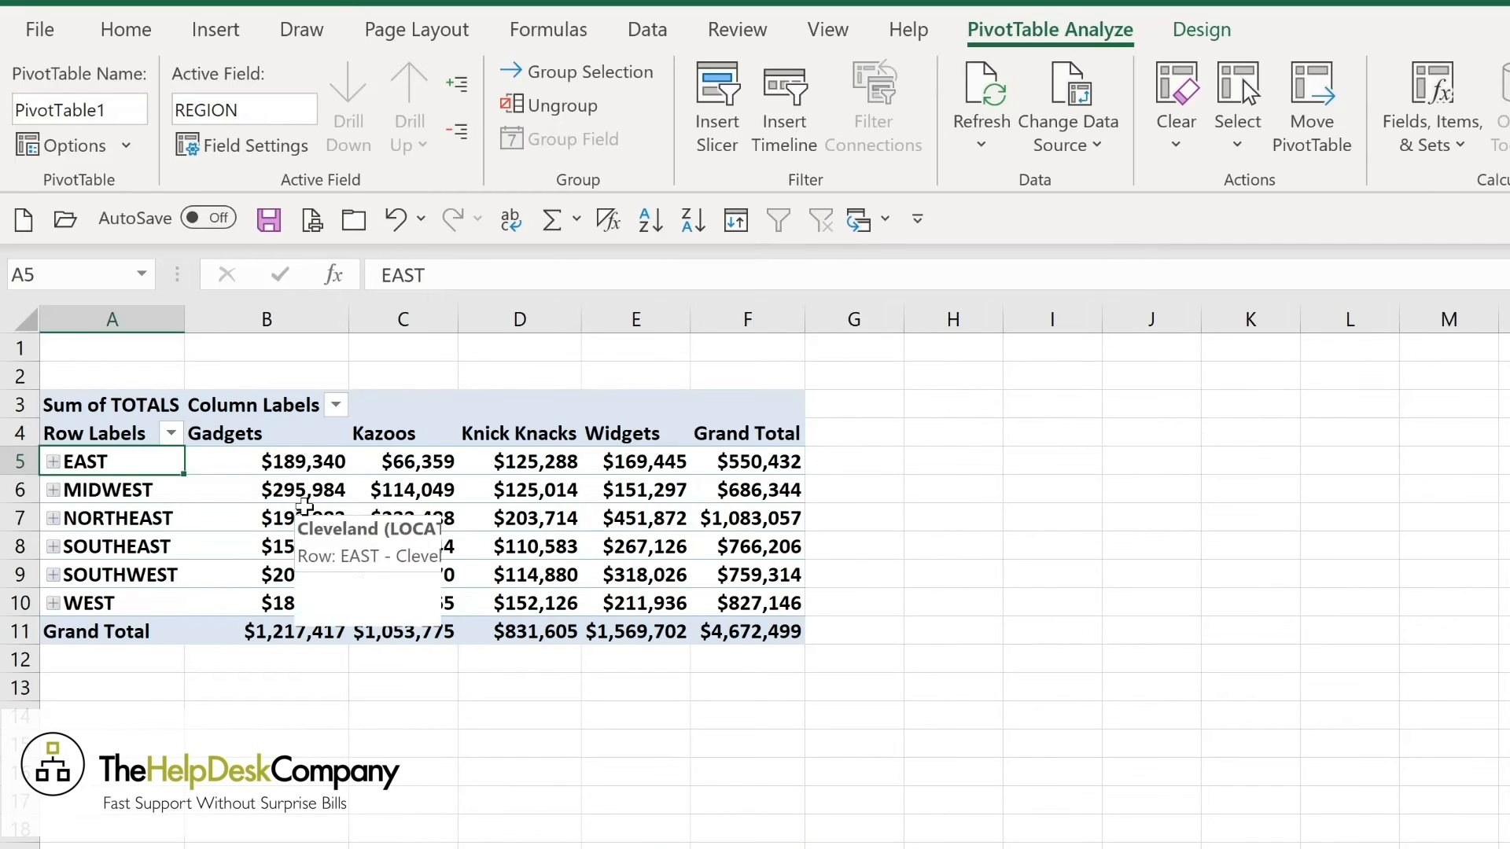
mouse_move(284, 494)
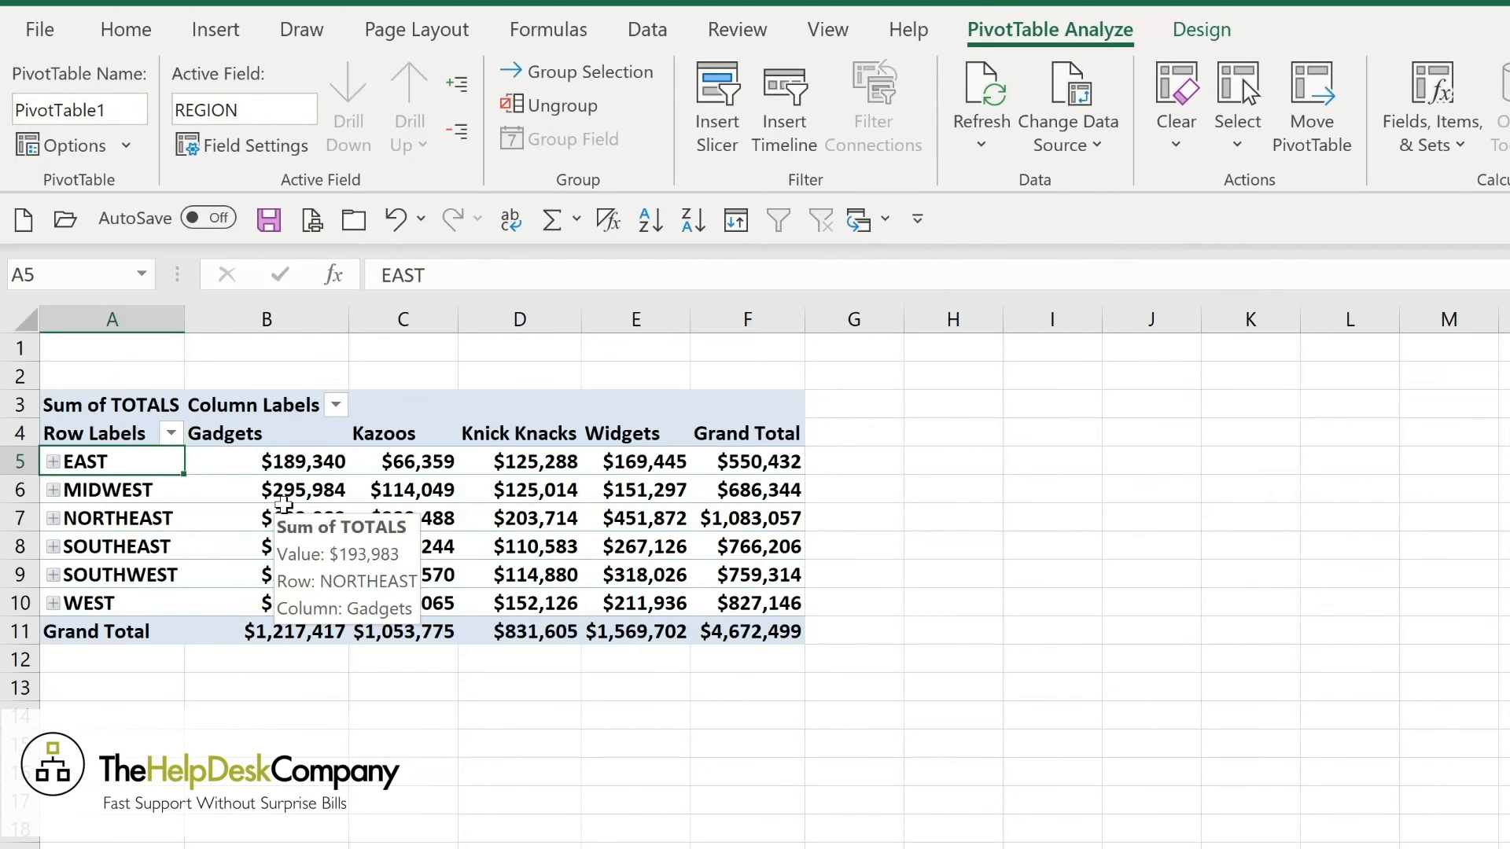
click(459, 82)
mouse_move(365, 495)
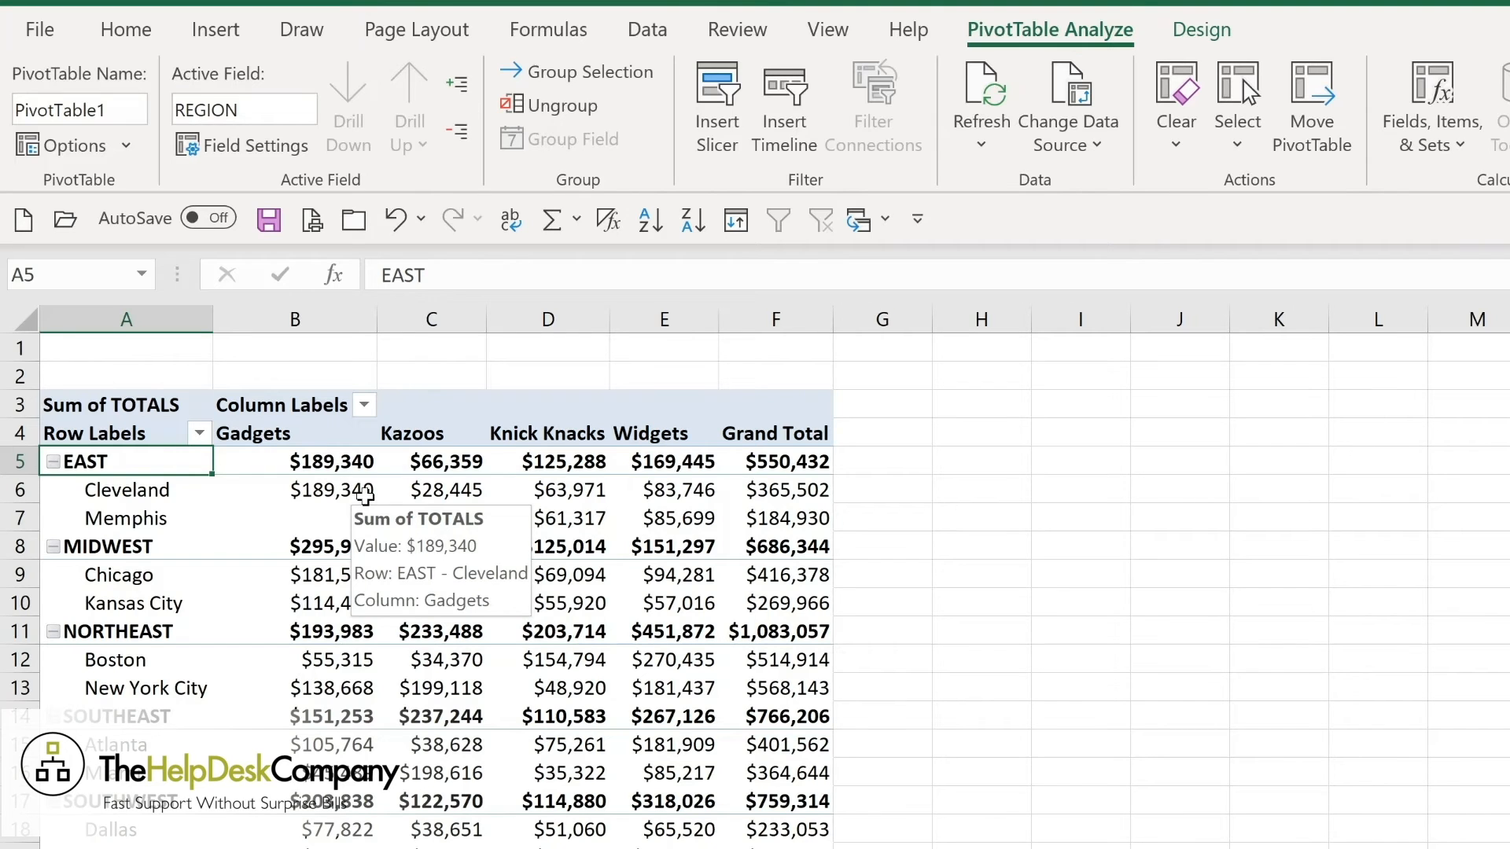
Apply the Medium PivotTable style with a dark blue header and light blue region rows.
click(1210, 25)
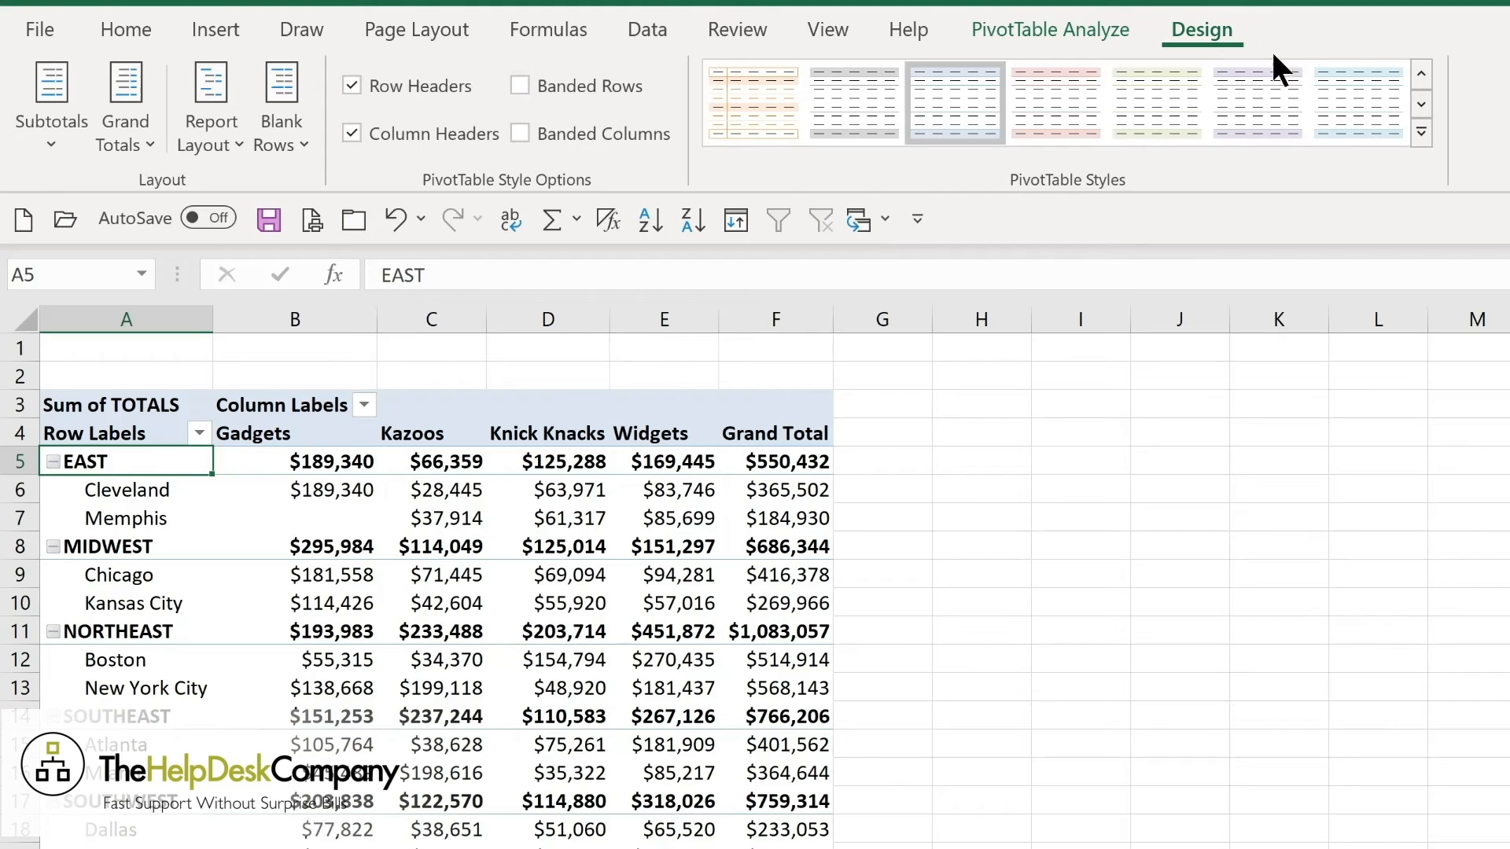
click(1422, 134)
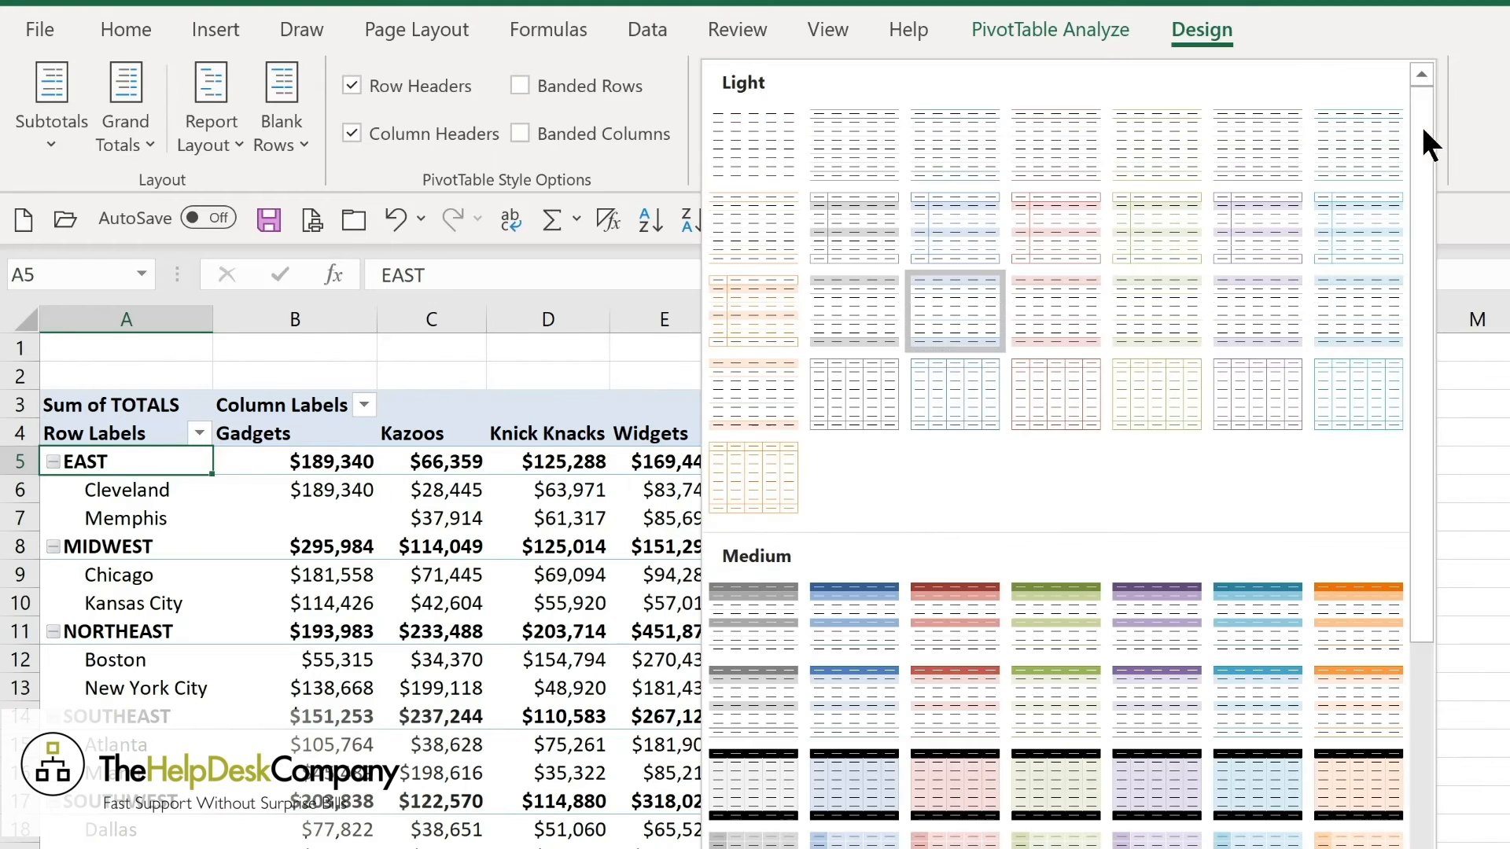
click(824, 629)
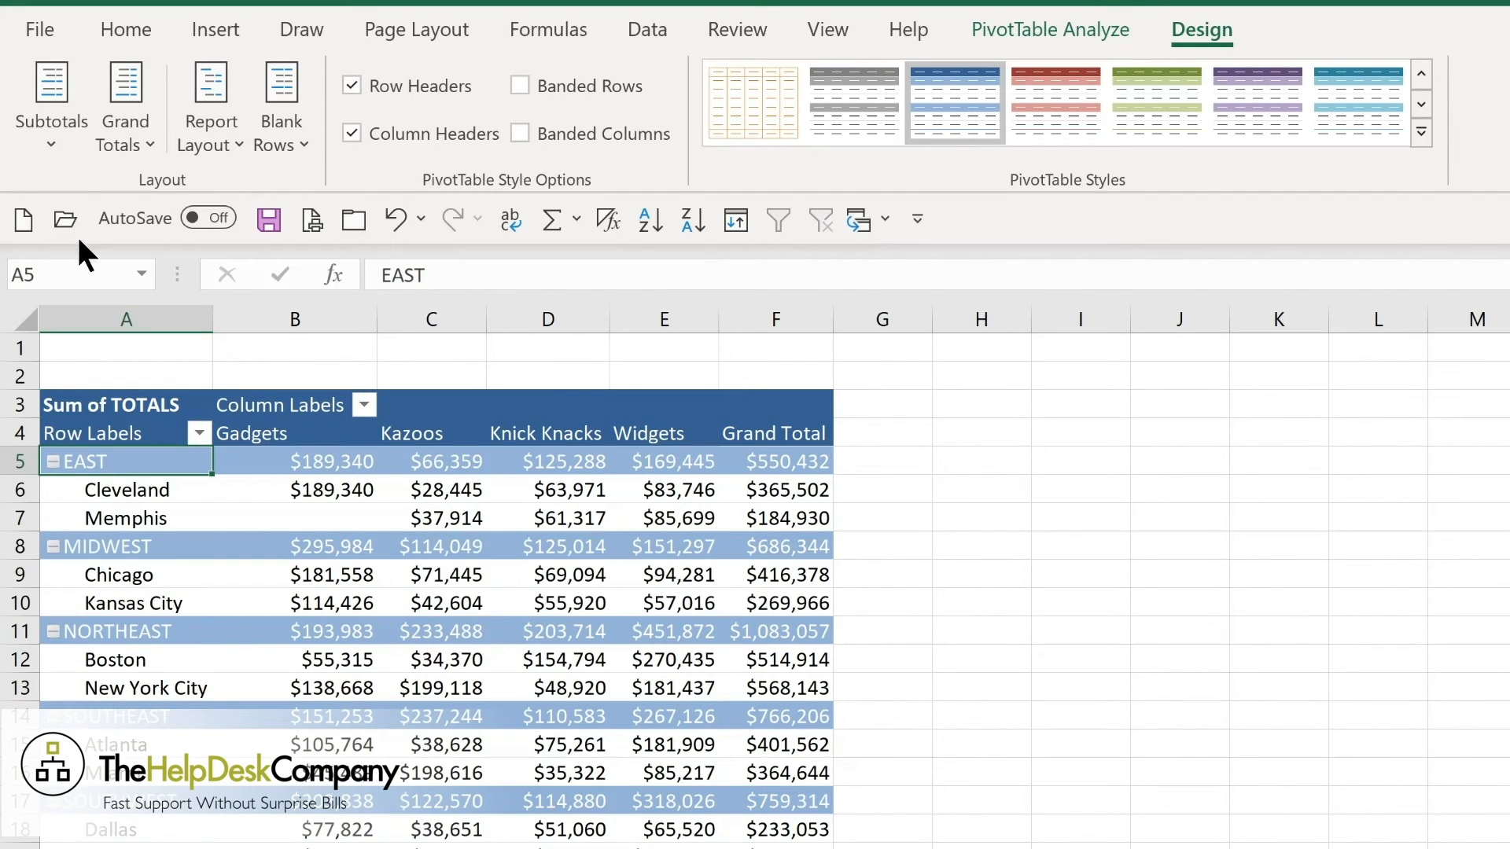
Show all subtotals at the bottom of each group and review the Grand Totals and Report Layout options.
click(58, 147)
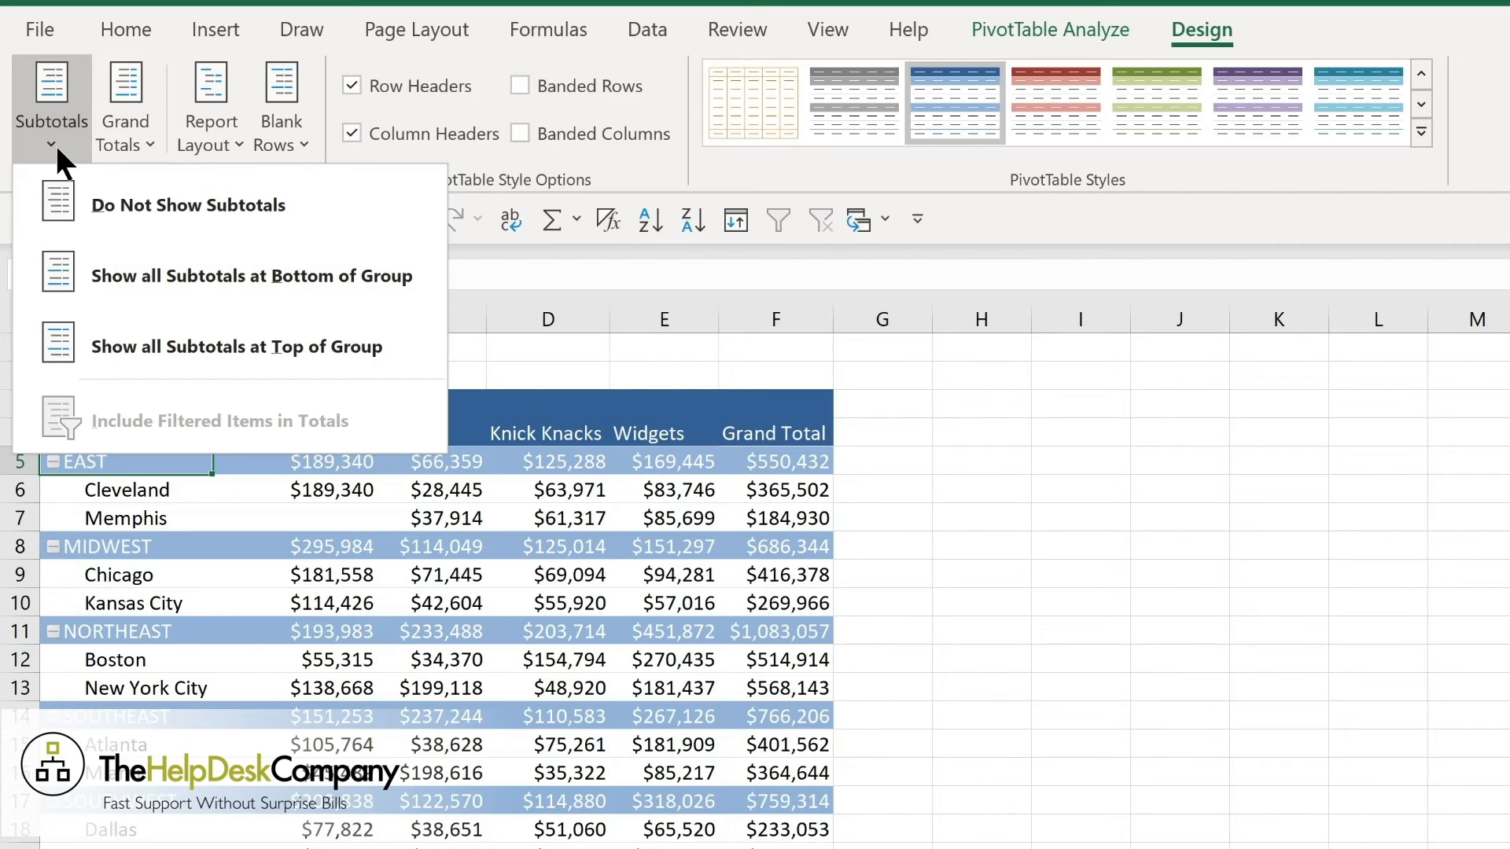
click(144, 276)
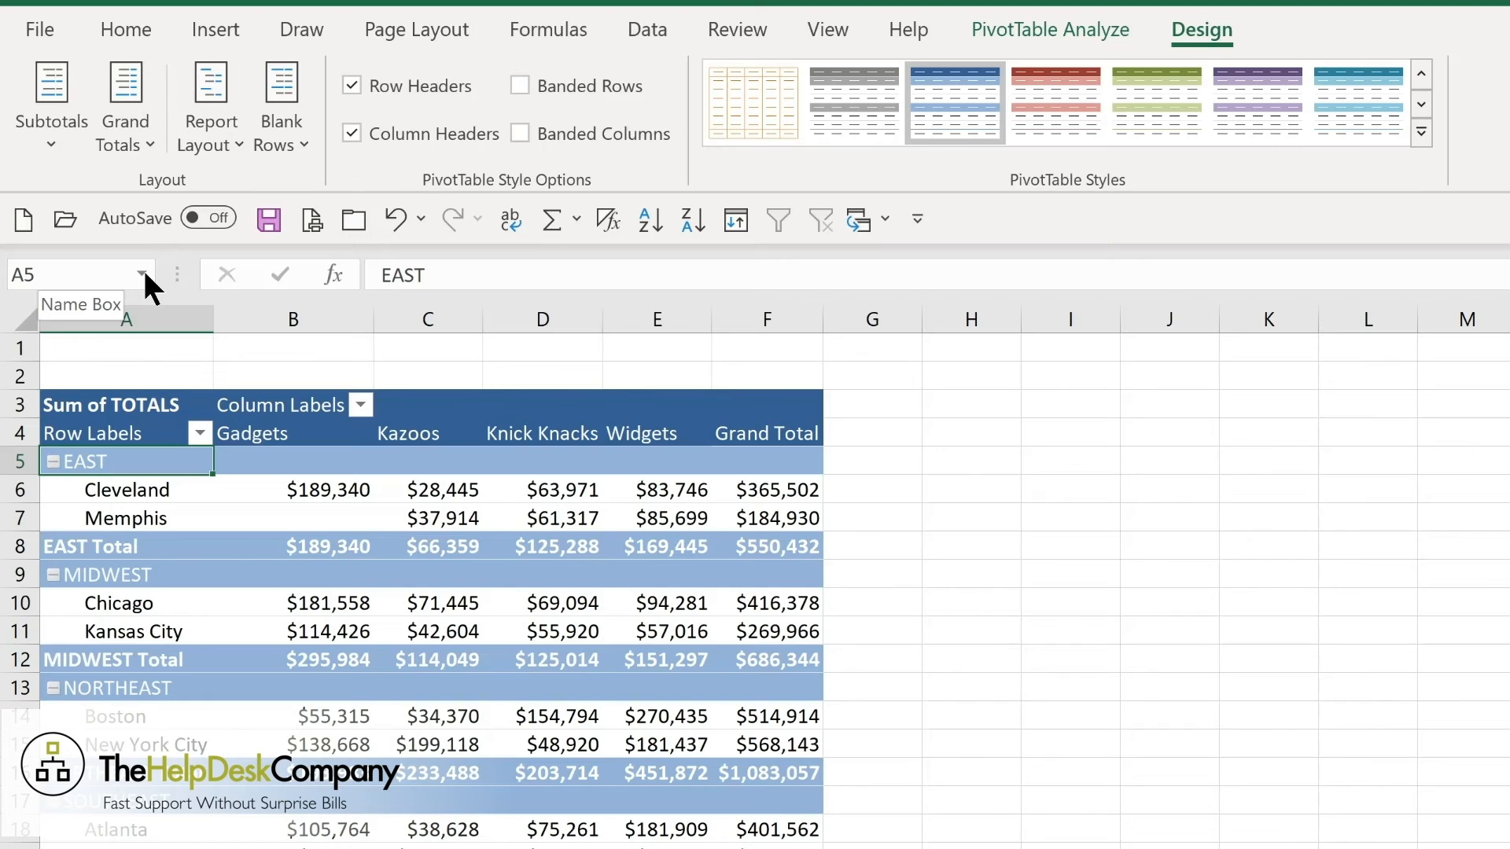
click(126, 140)
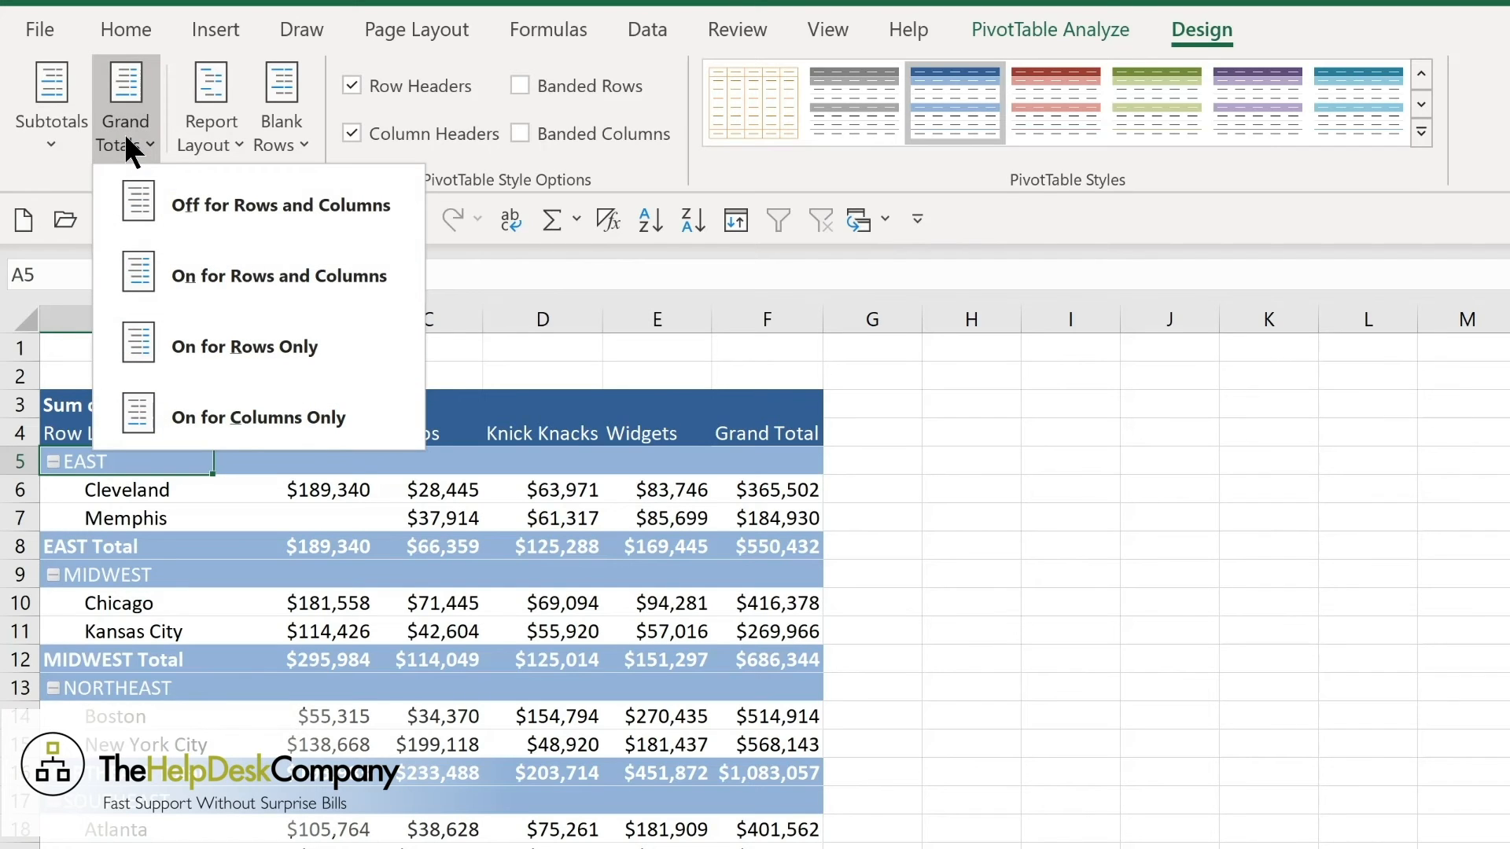
click(231, 140)
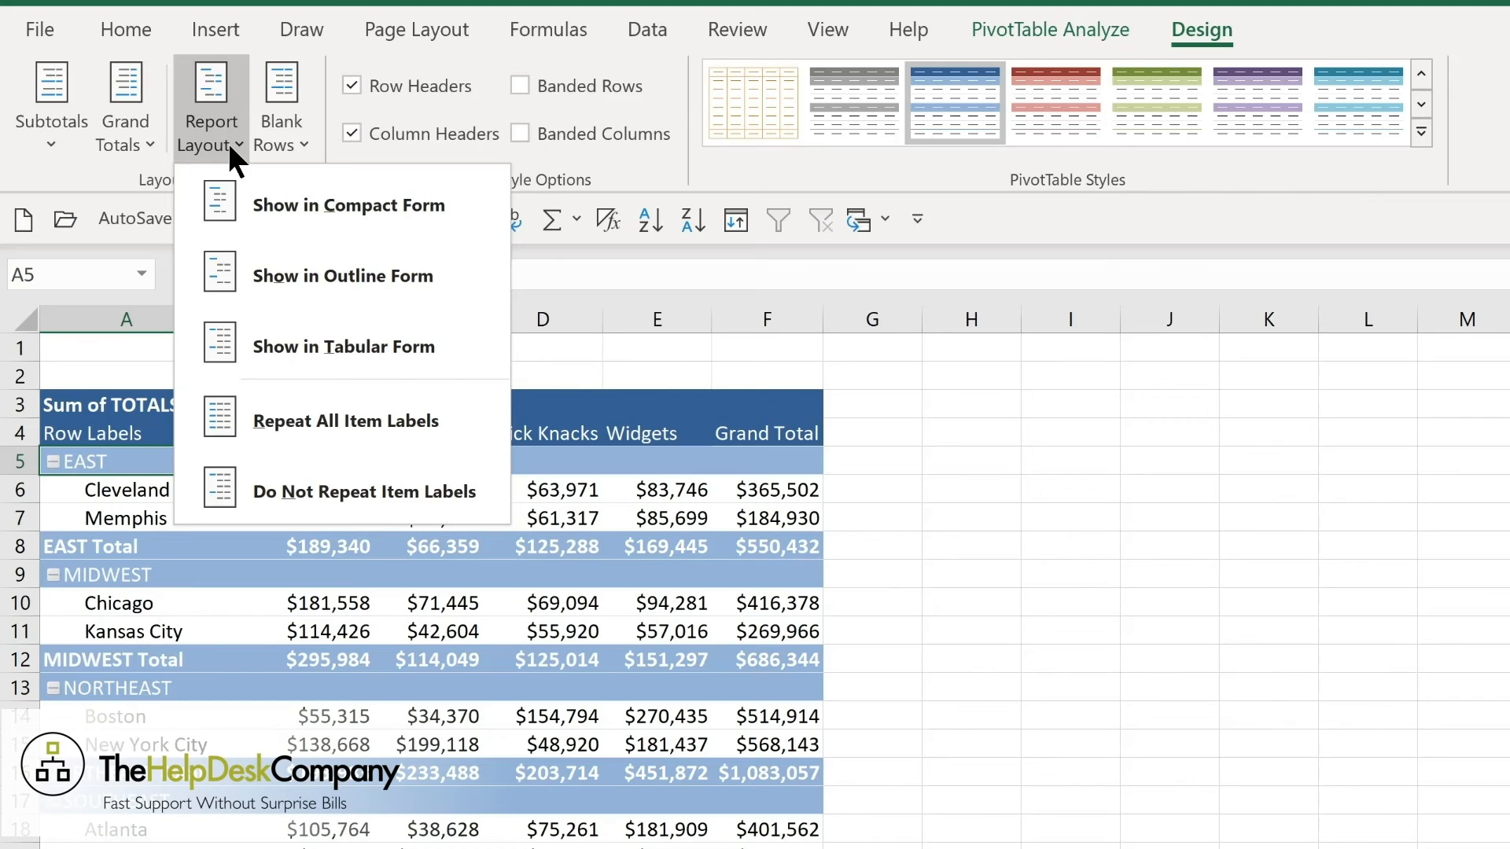
click(228, 140)
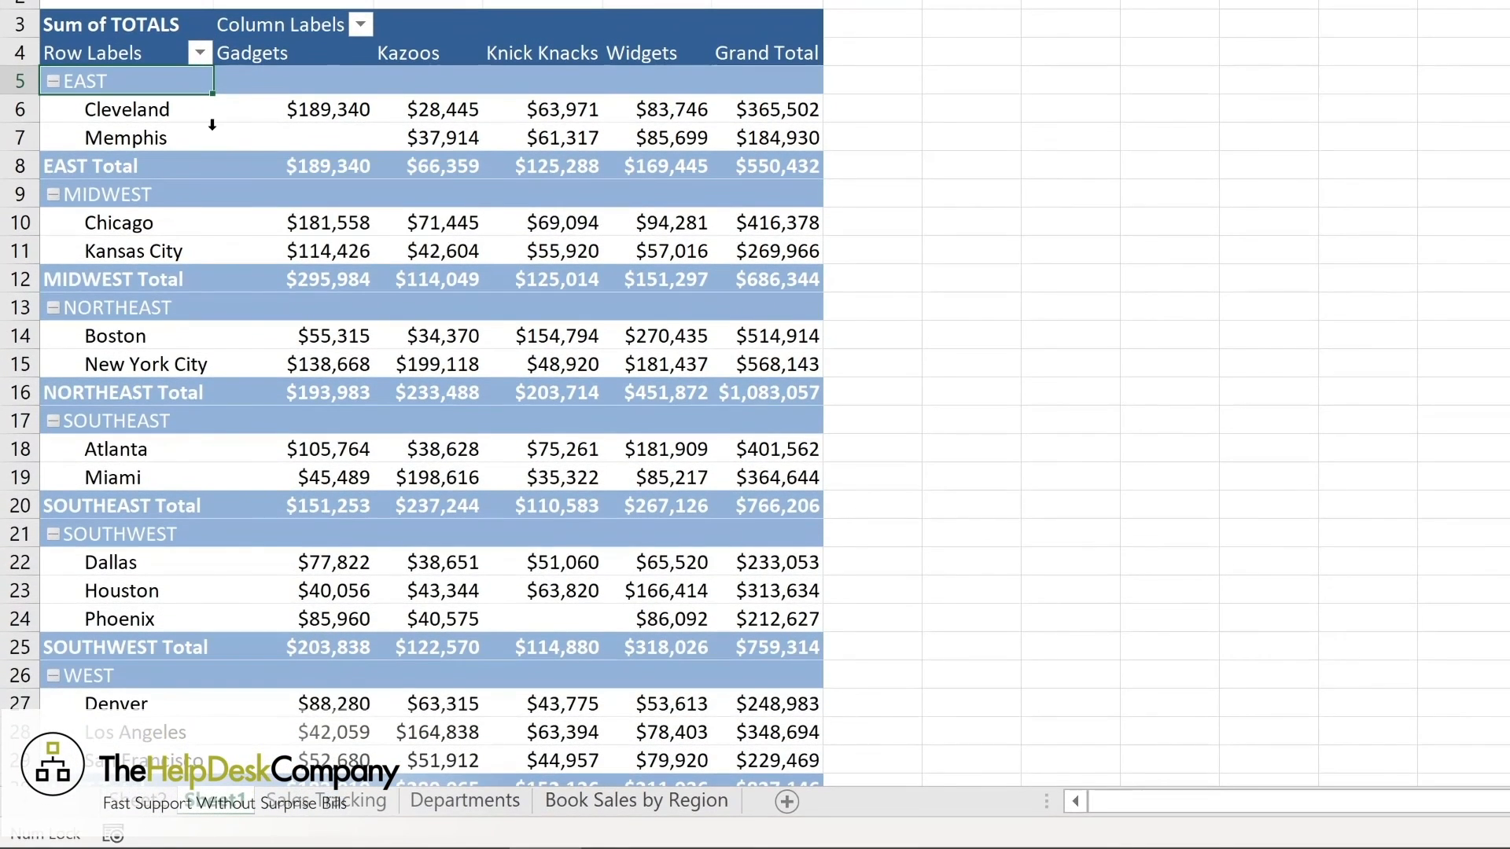
Filter the PivotTable's row labels to only the EAST, MIDWEST and NORTHEAST regions.
click(200, 53)
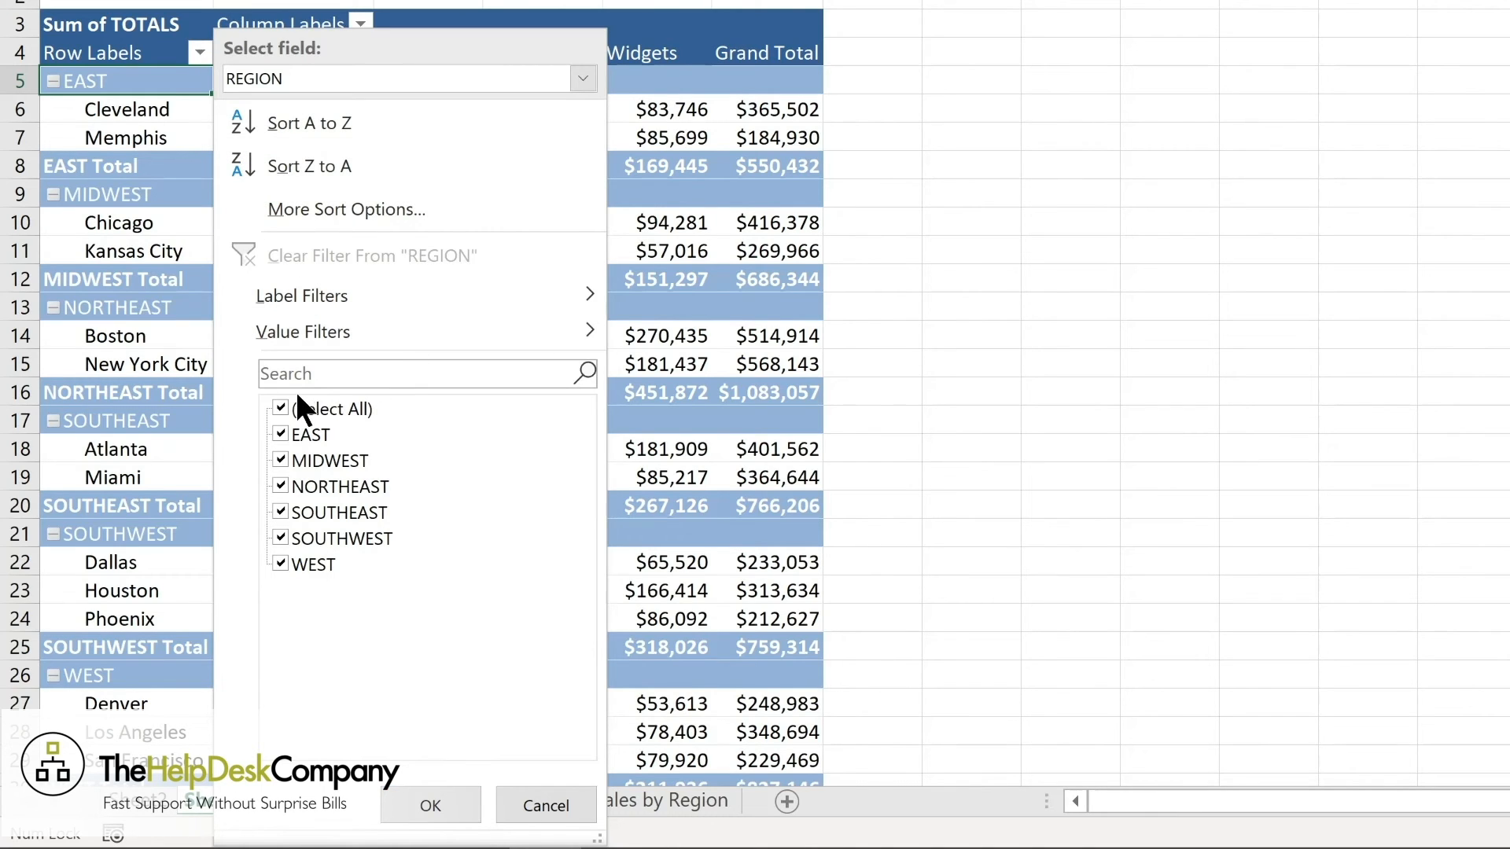
click(276, 401)
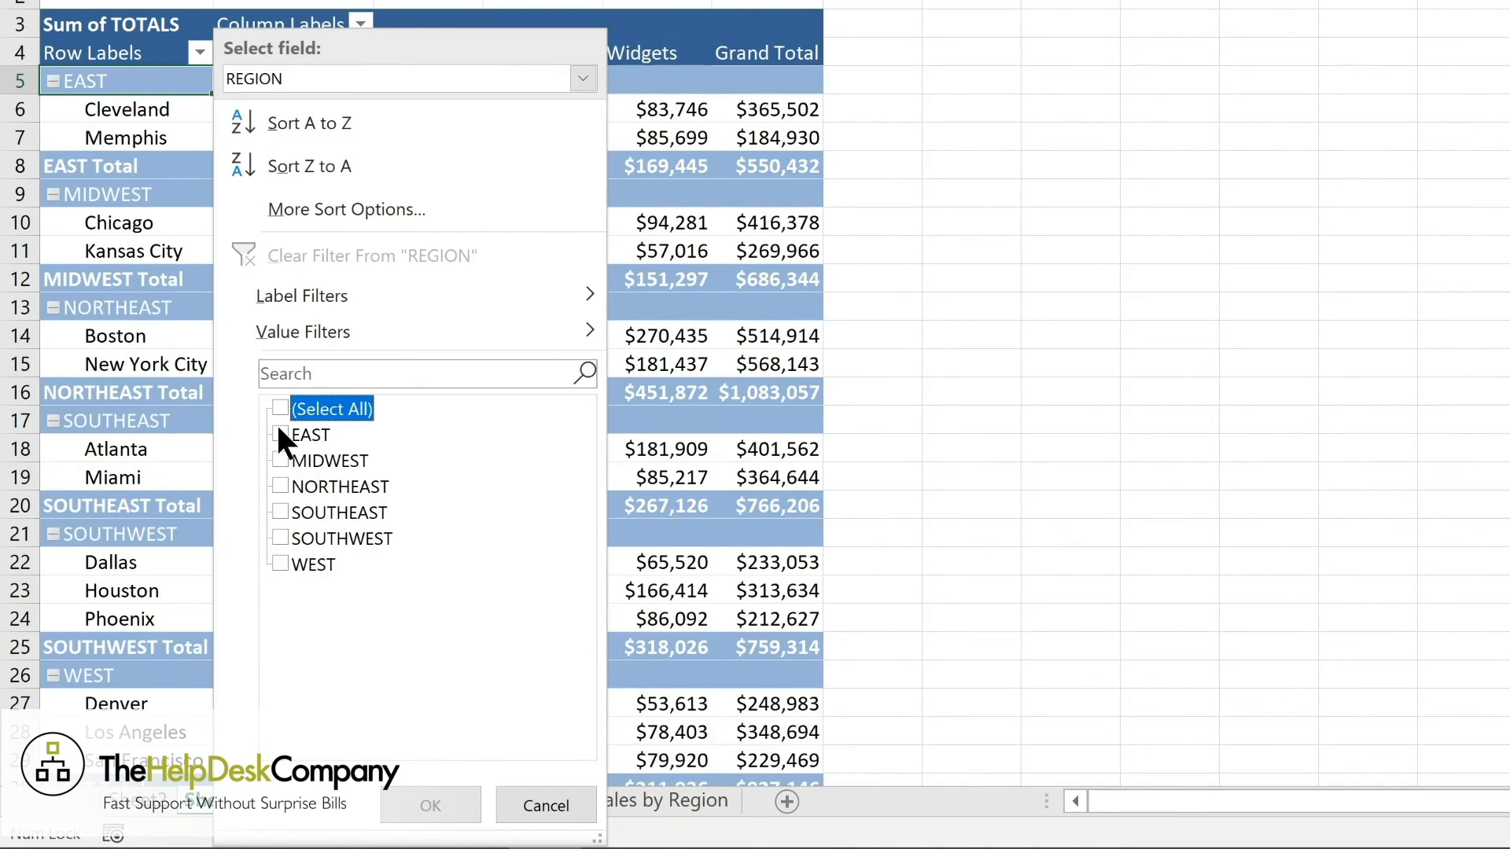
click(277, 428)
click(283, 459)
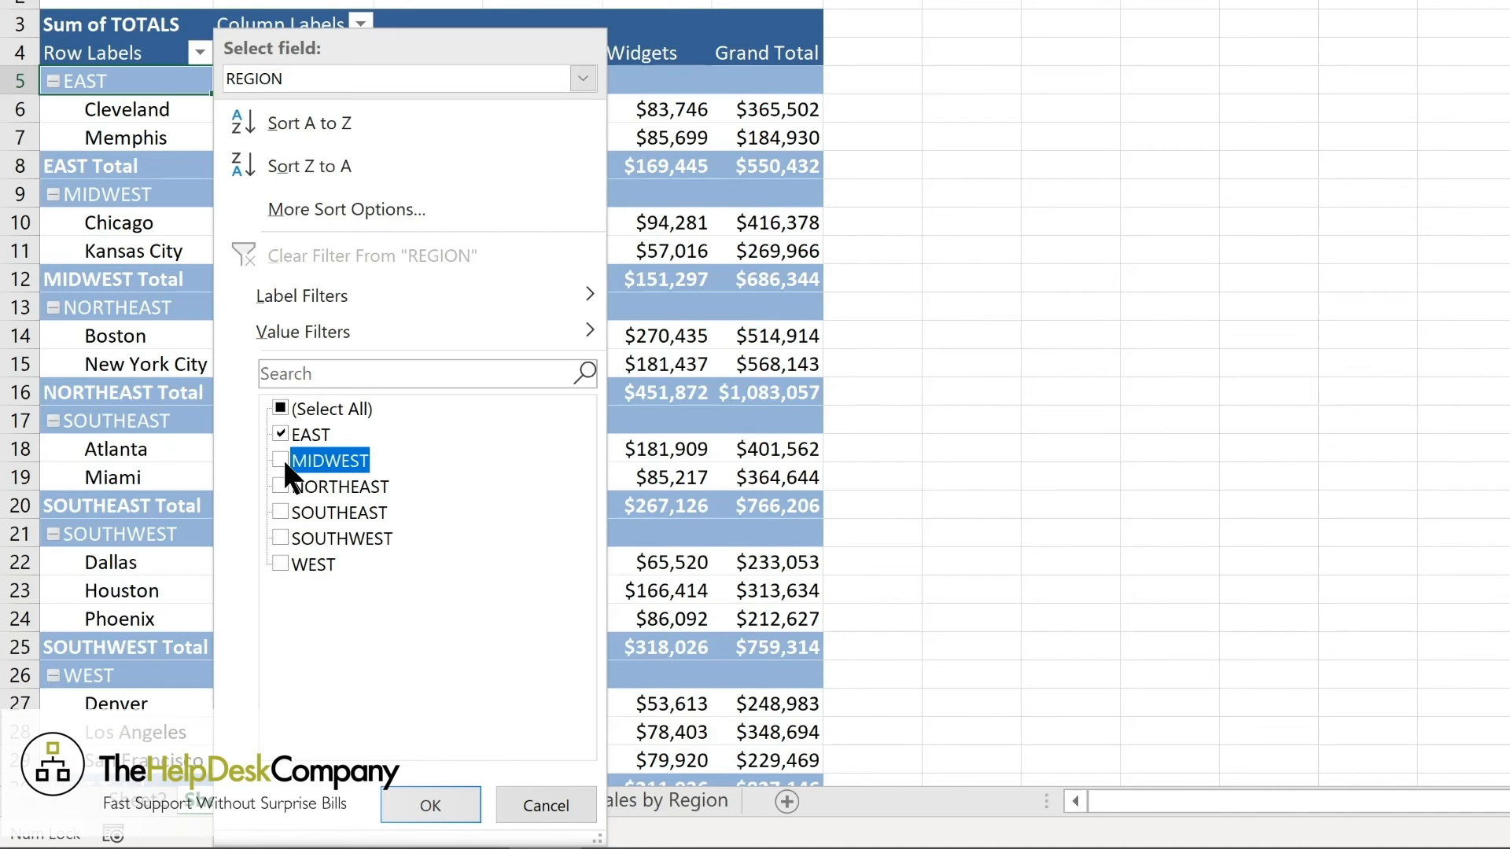
click(279, 484)
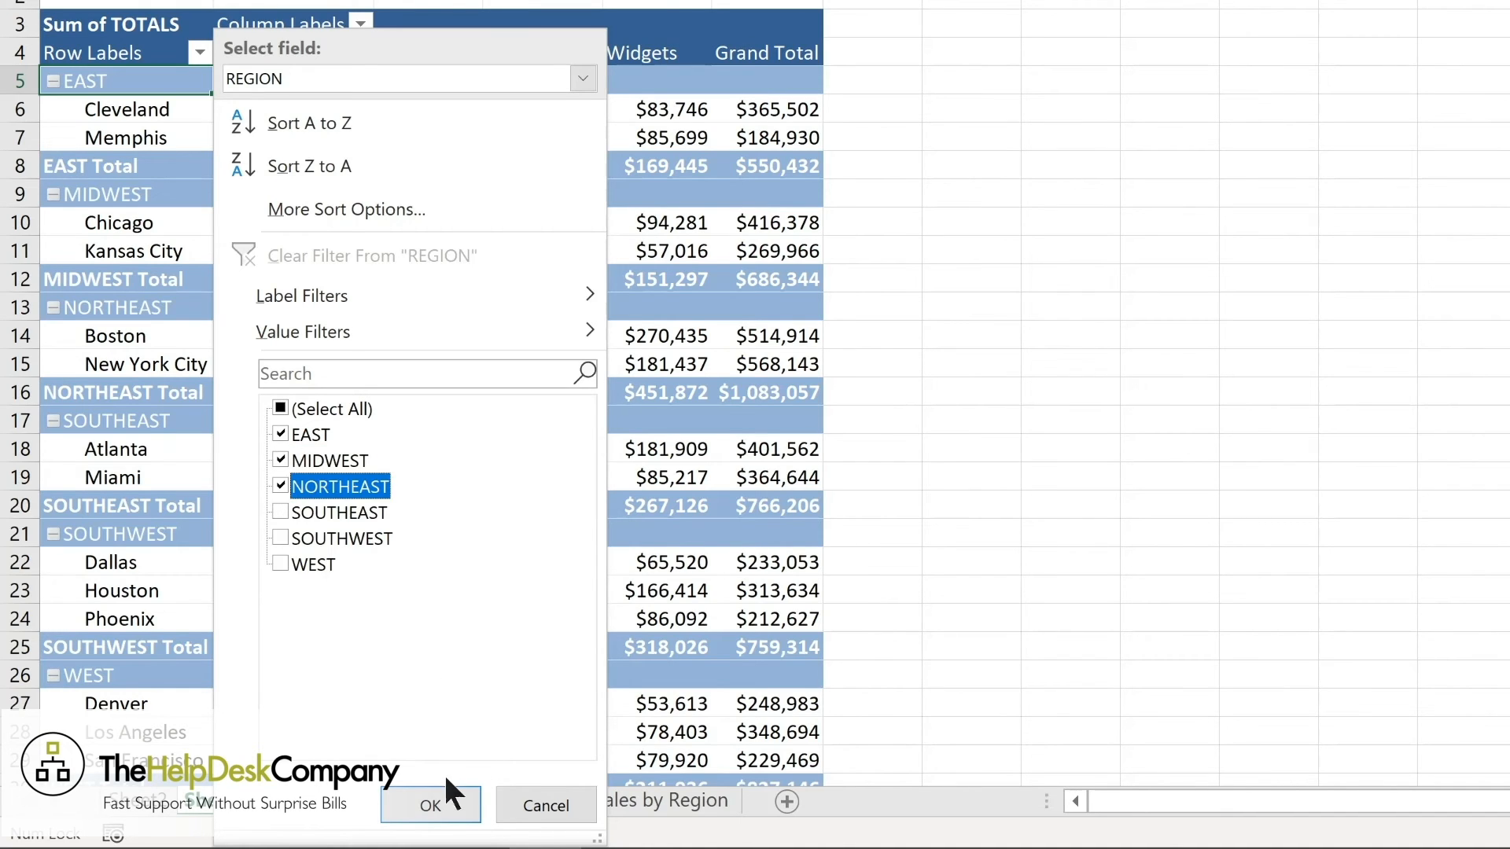
click(437, 798)
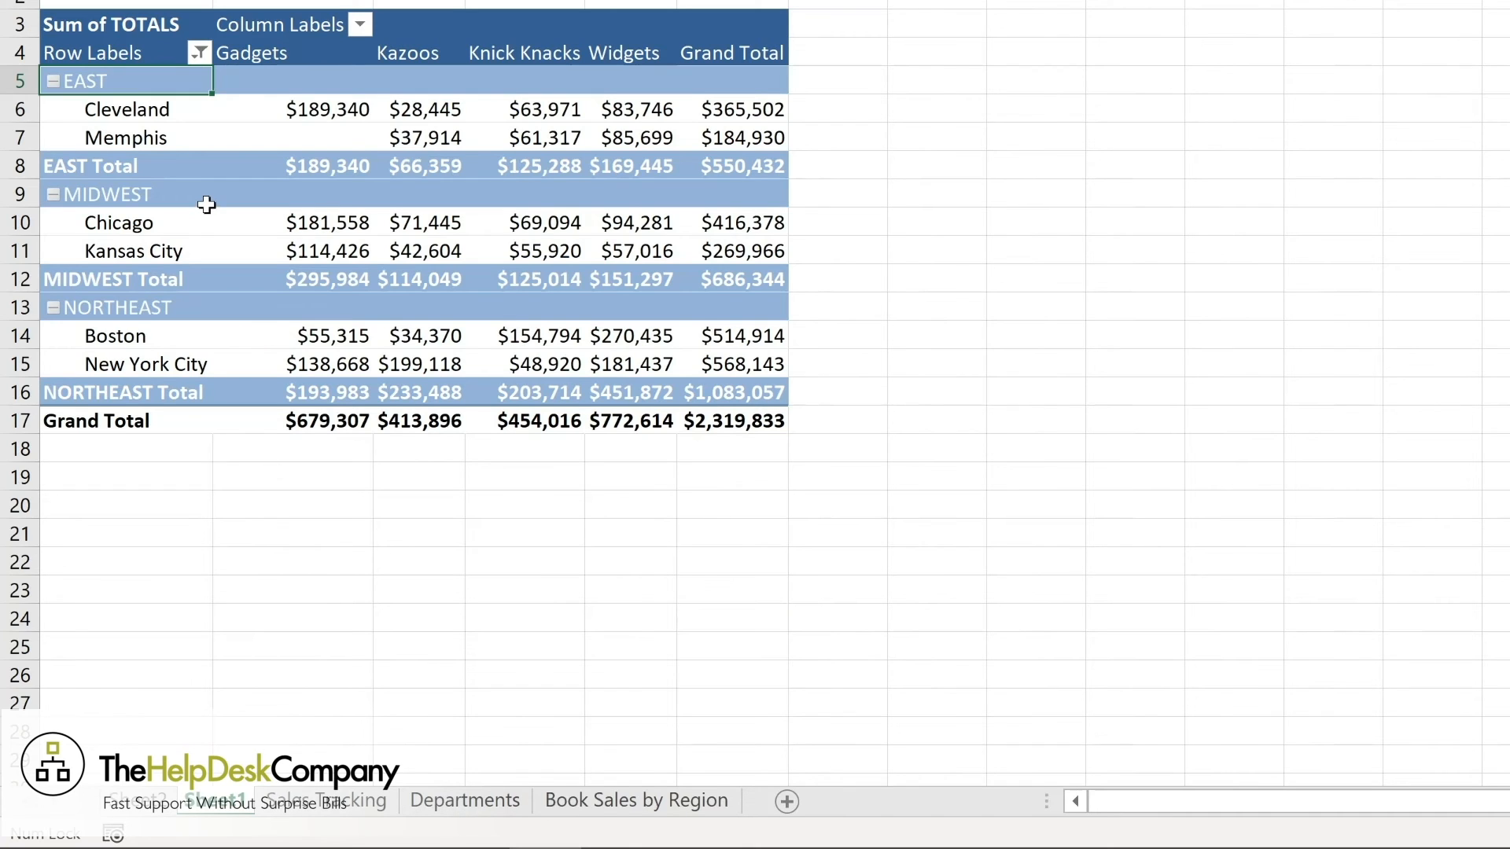
Look at the DEPT column filter options and clear the filter from the REGION row labels.
click(357, 24)
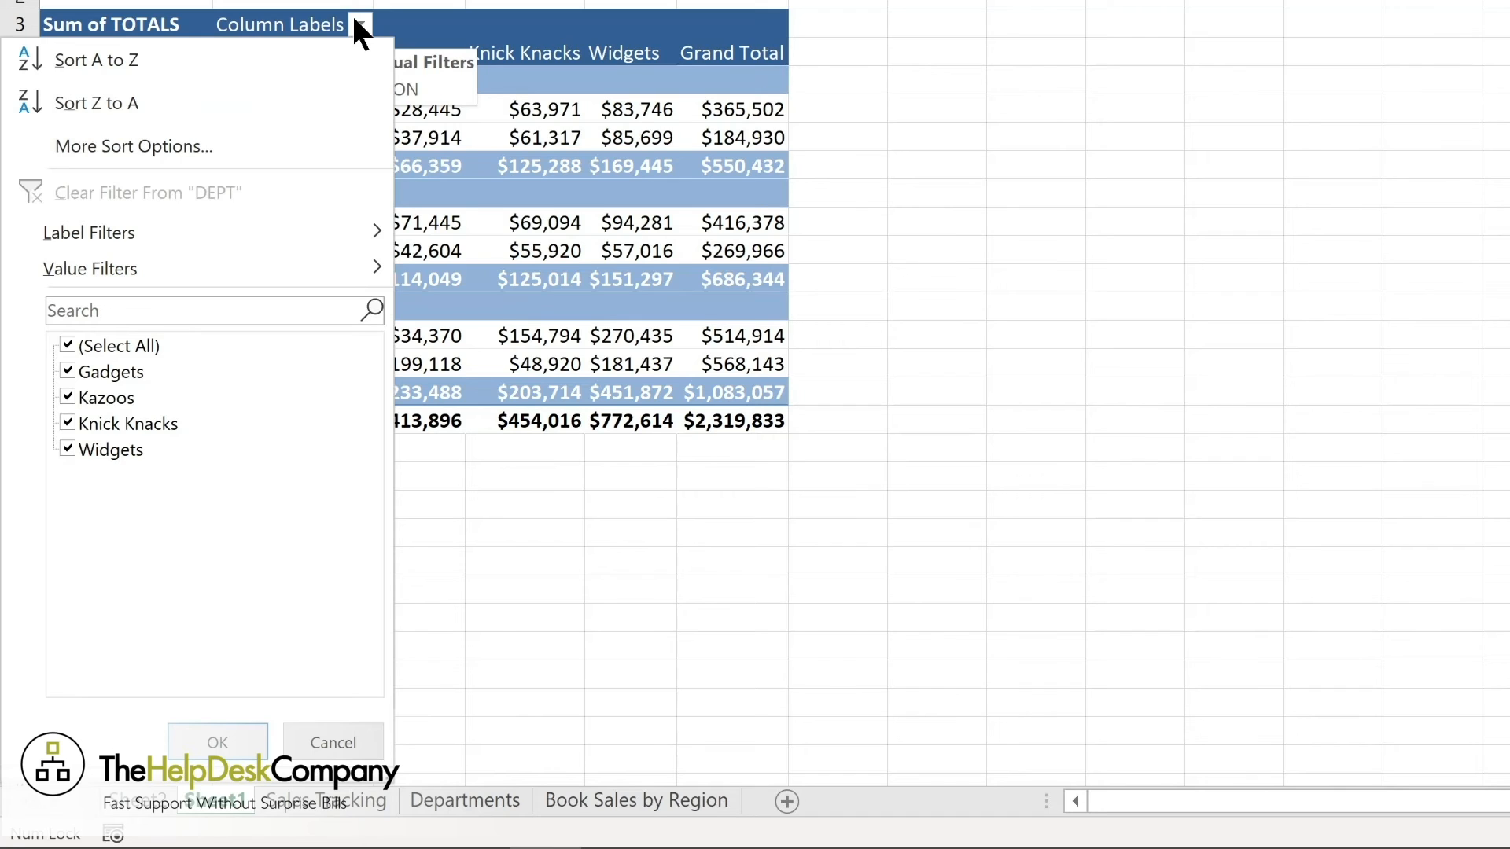
click(198, 51)
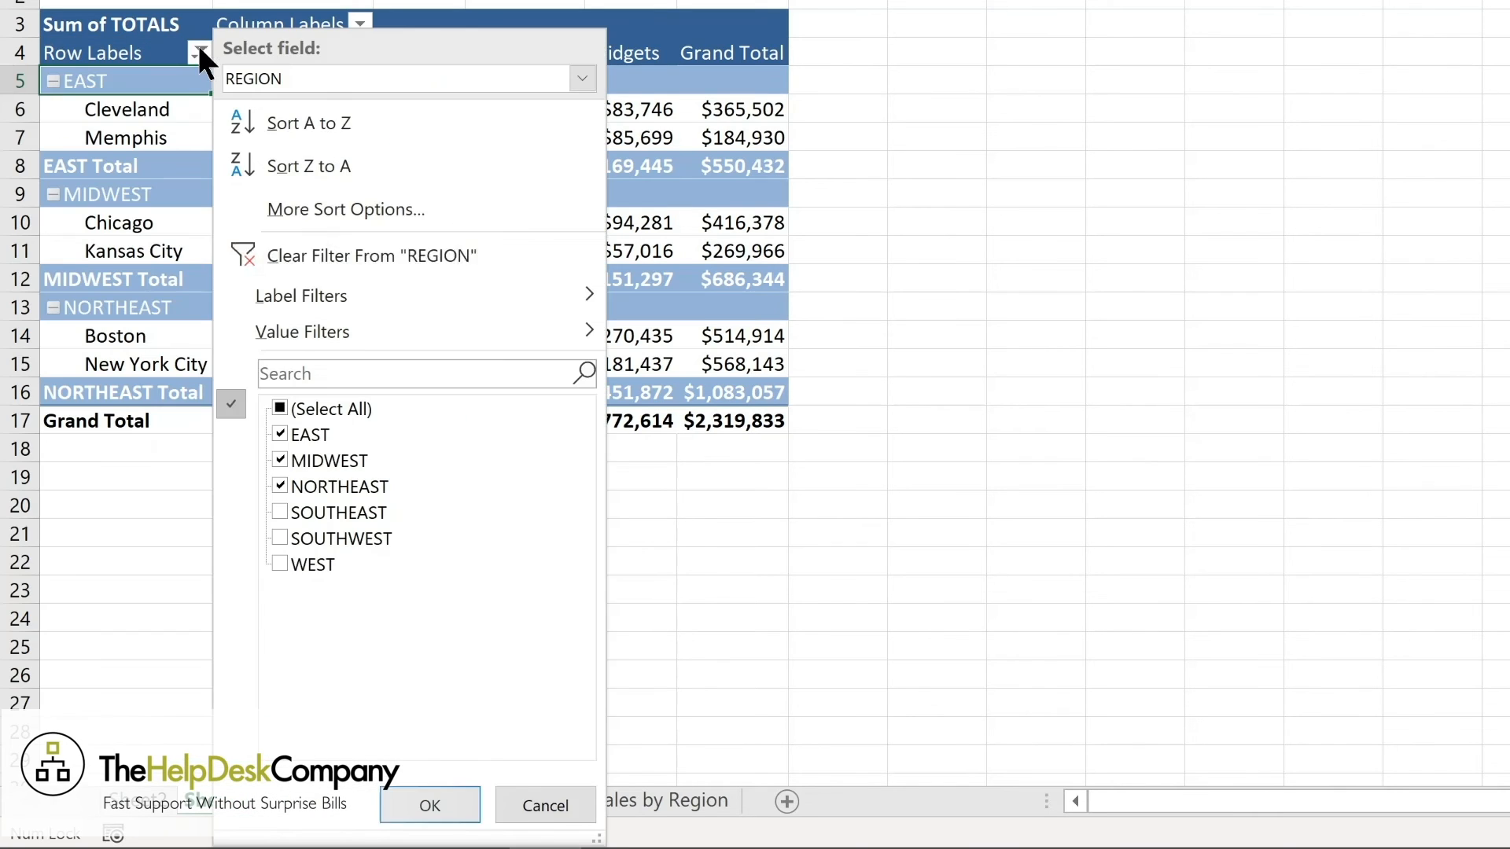
click(295, 252)
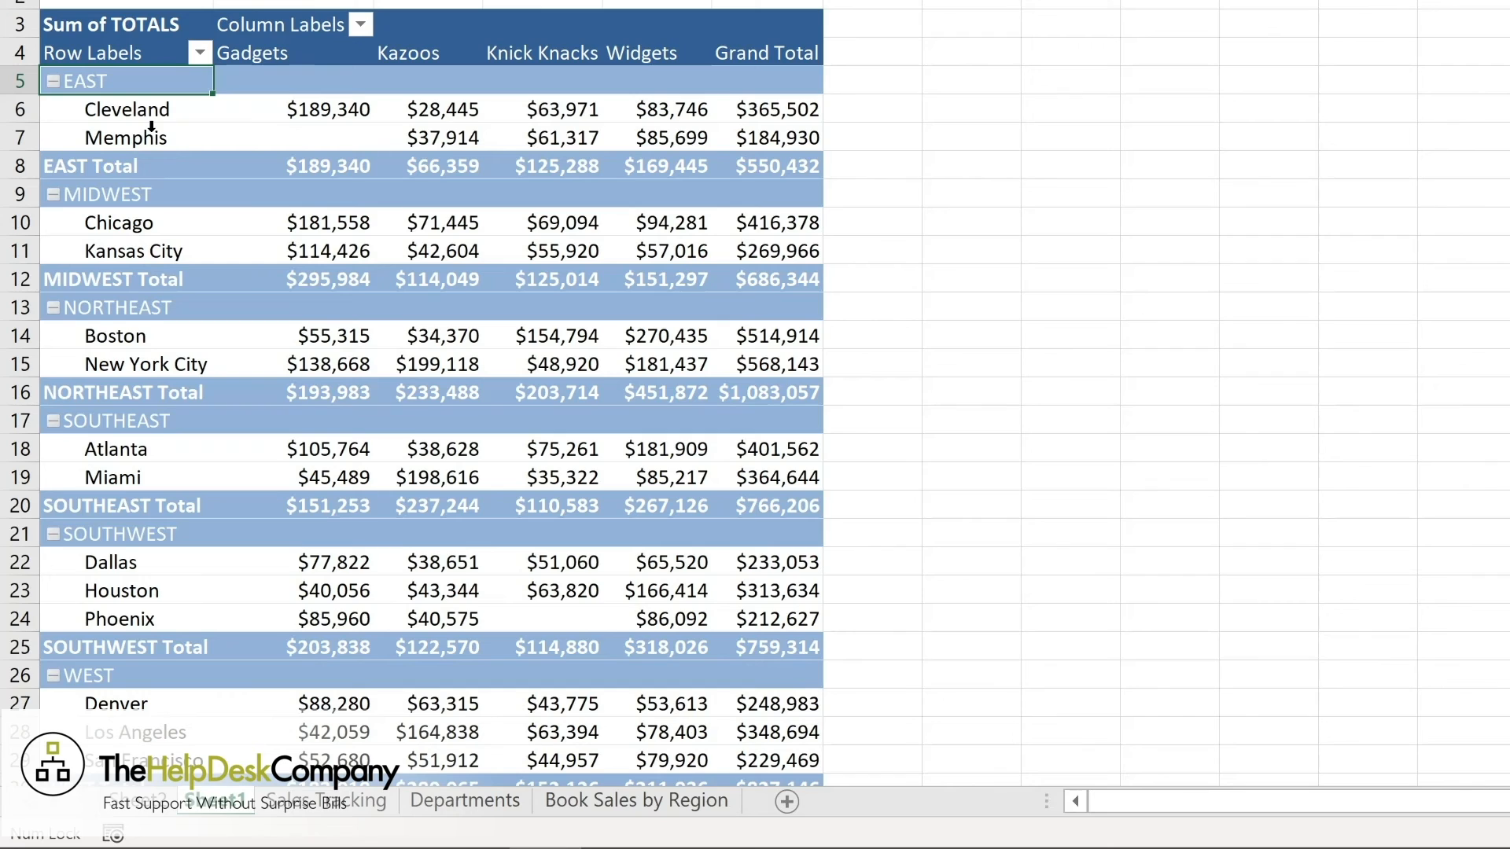
Sort the locations within each region by their Grand Total from smallest to largest.
click(289, 112)
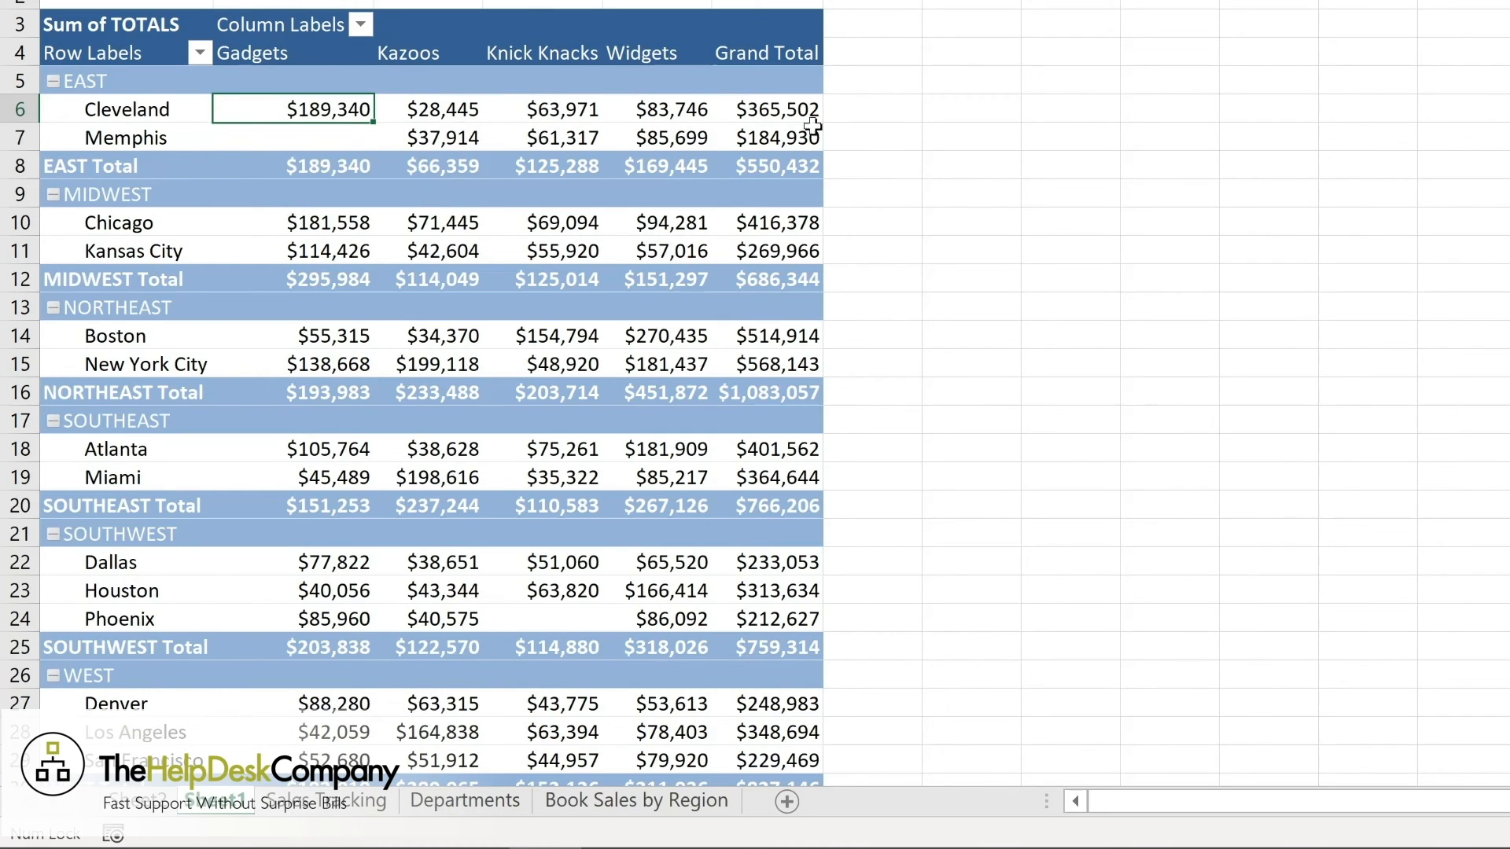
mouse_move(762, 111)
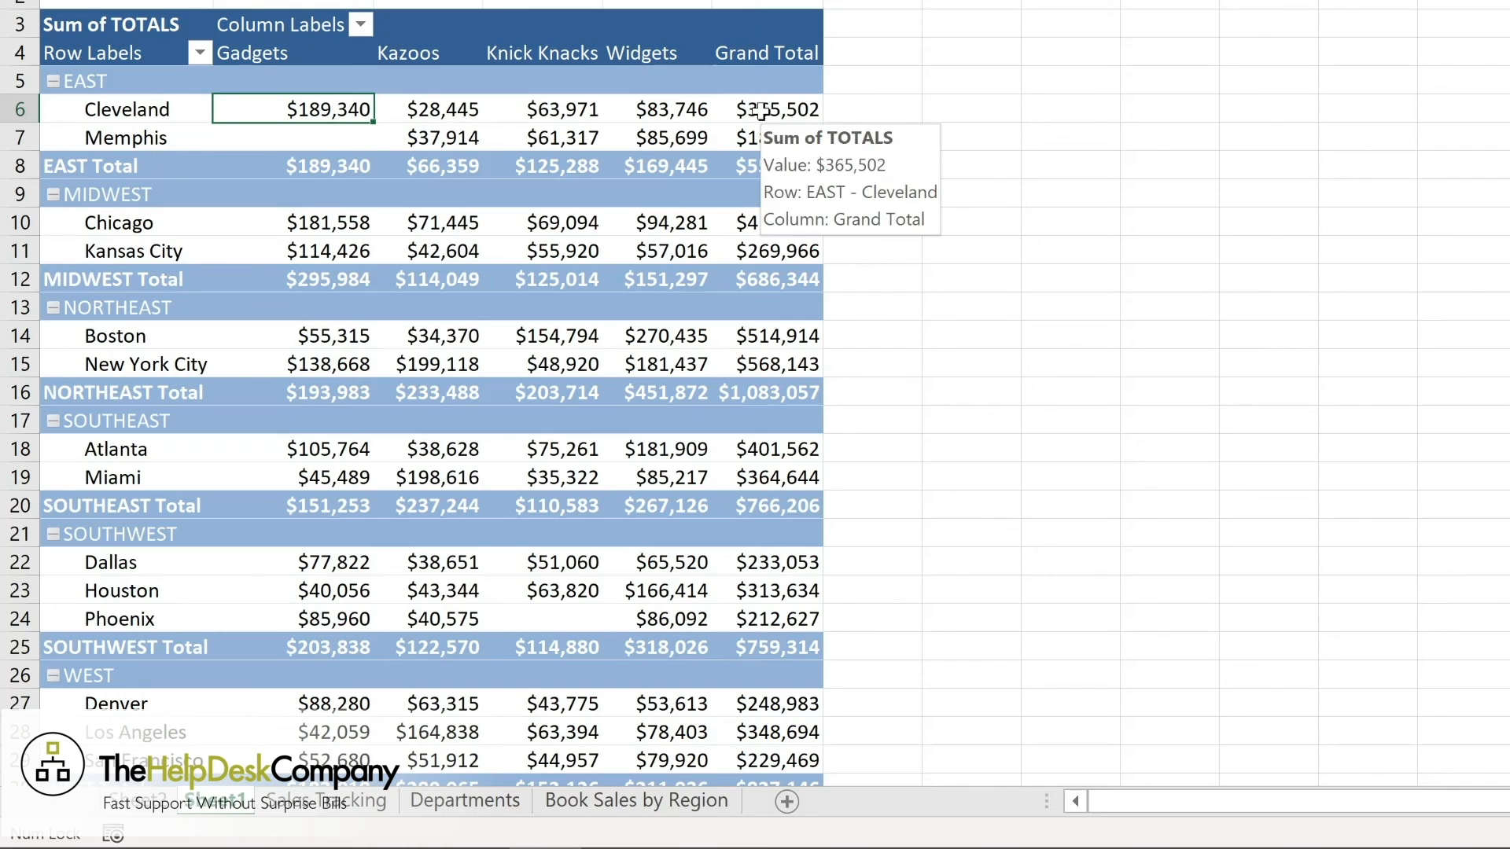
right_click(762, 111)
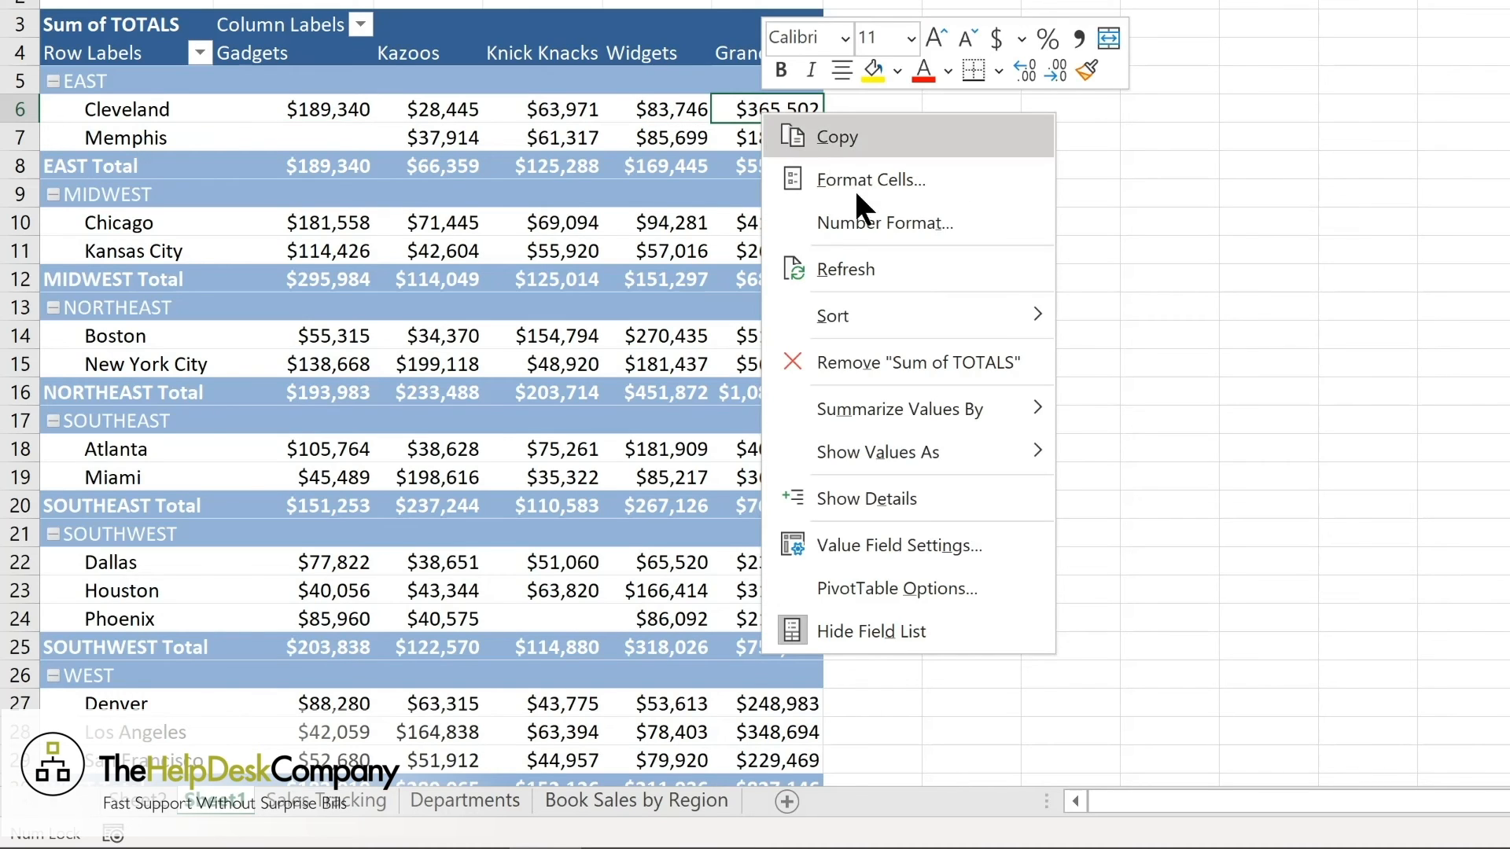
mouse_move(848, 315)
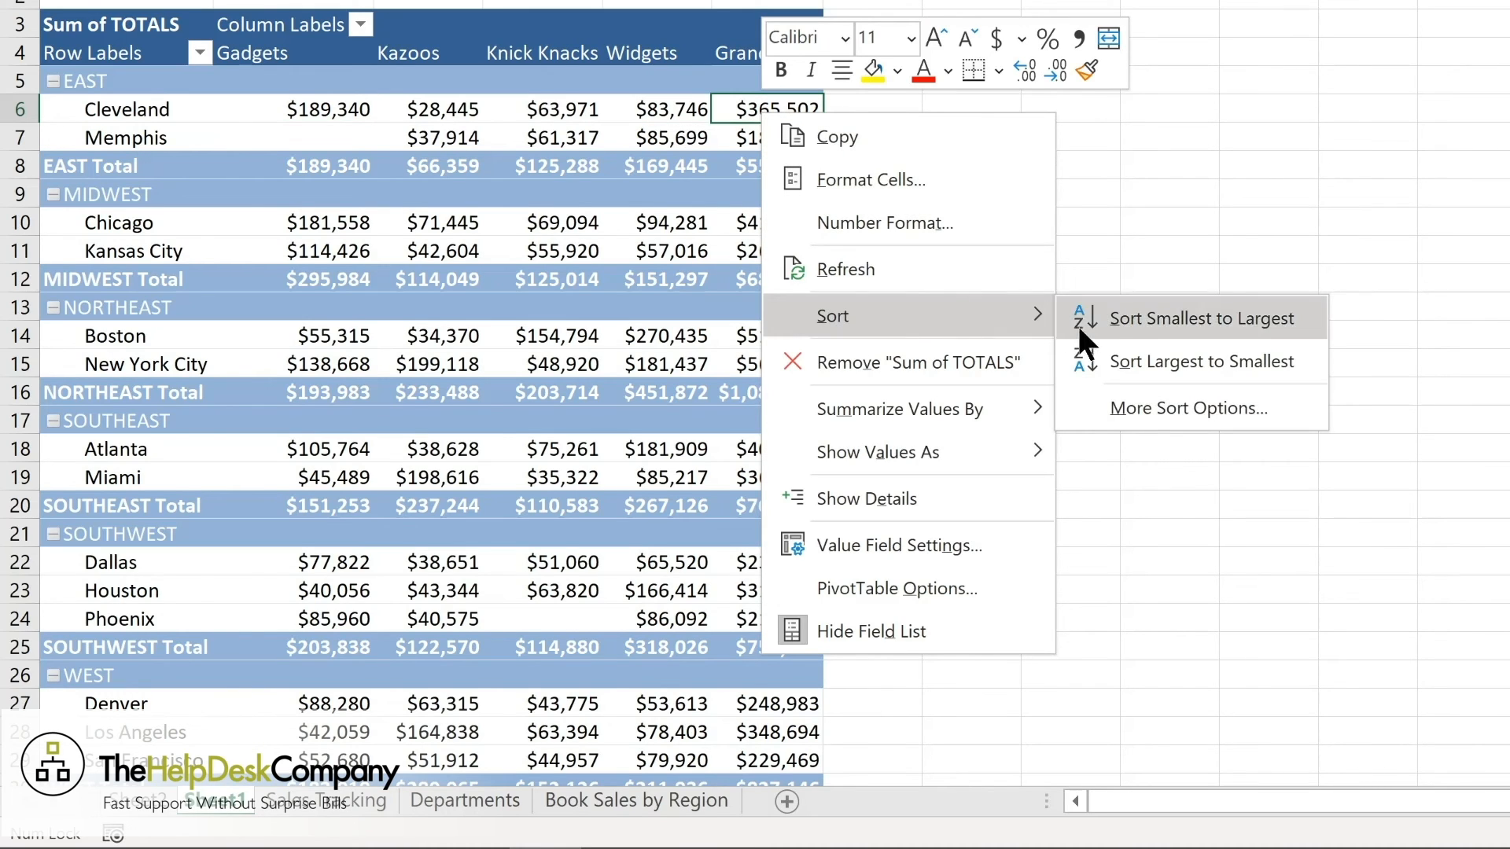
click(1144, 313)
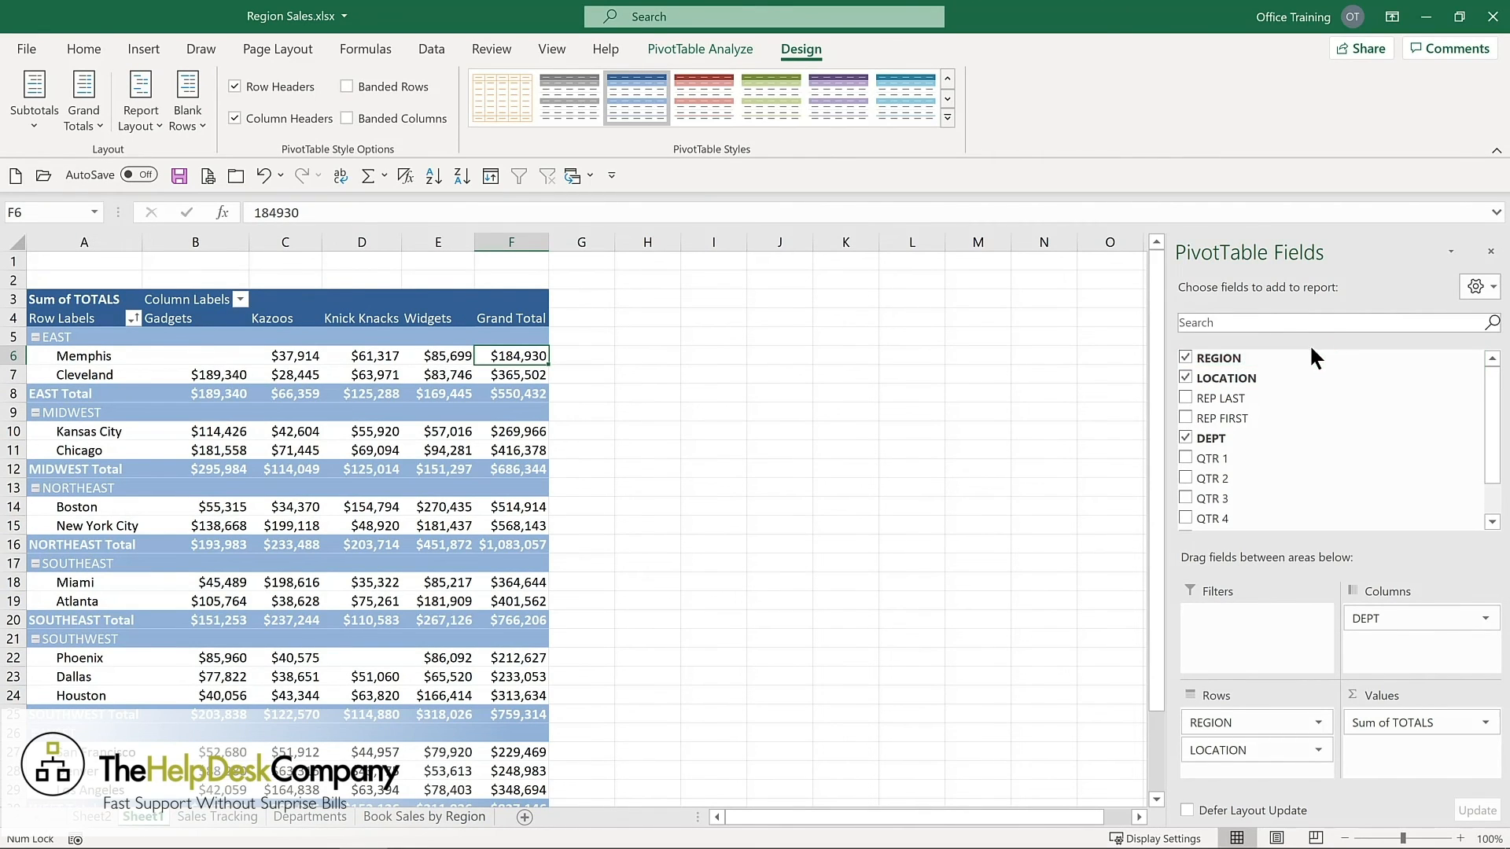
Remove the REGION field from the PivotTable's rows and add it as a report filter.
click(1186, 359)
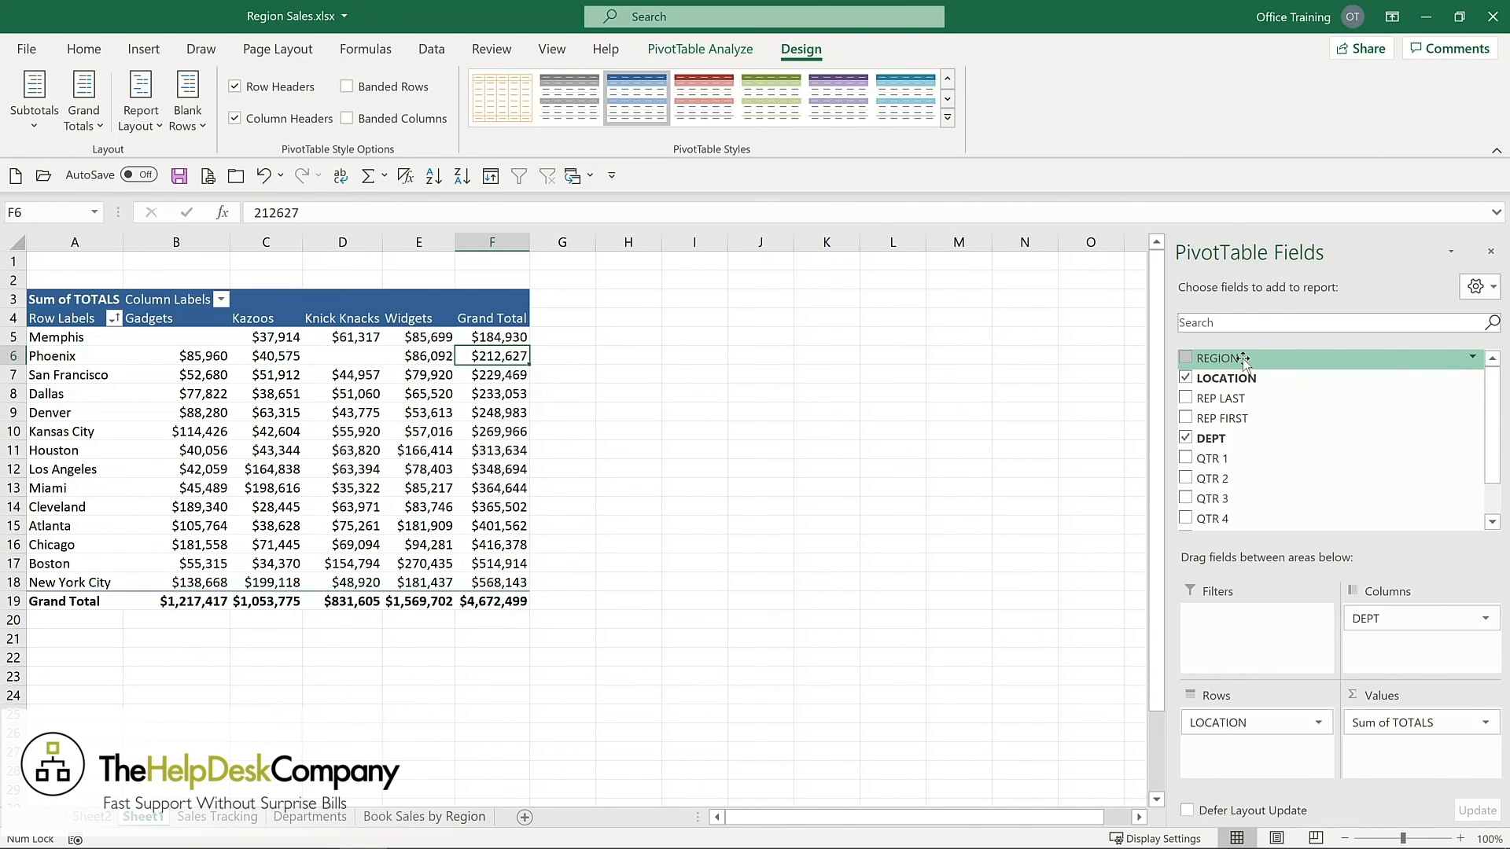
drag(1247, 359, 1225, 634)
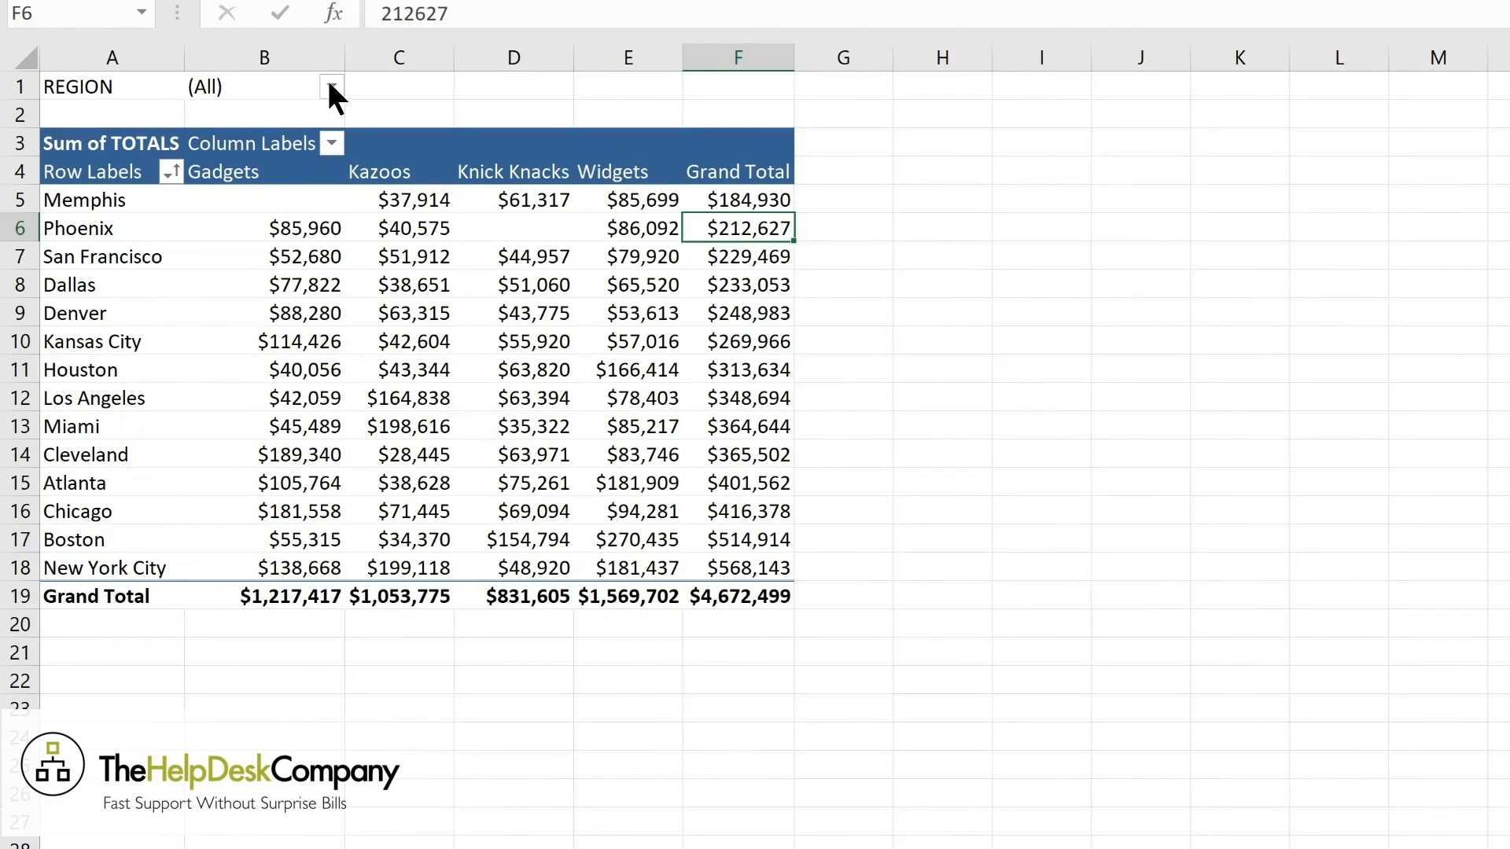
Use the REGION report filter to show only MIDWEST, and reset it to (All).
click(331, 88)
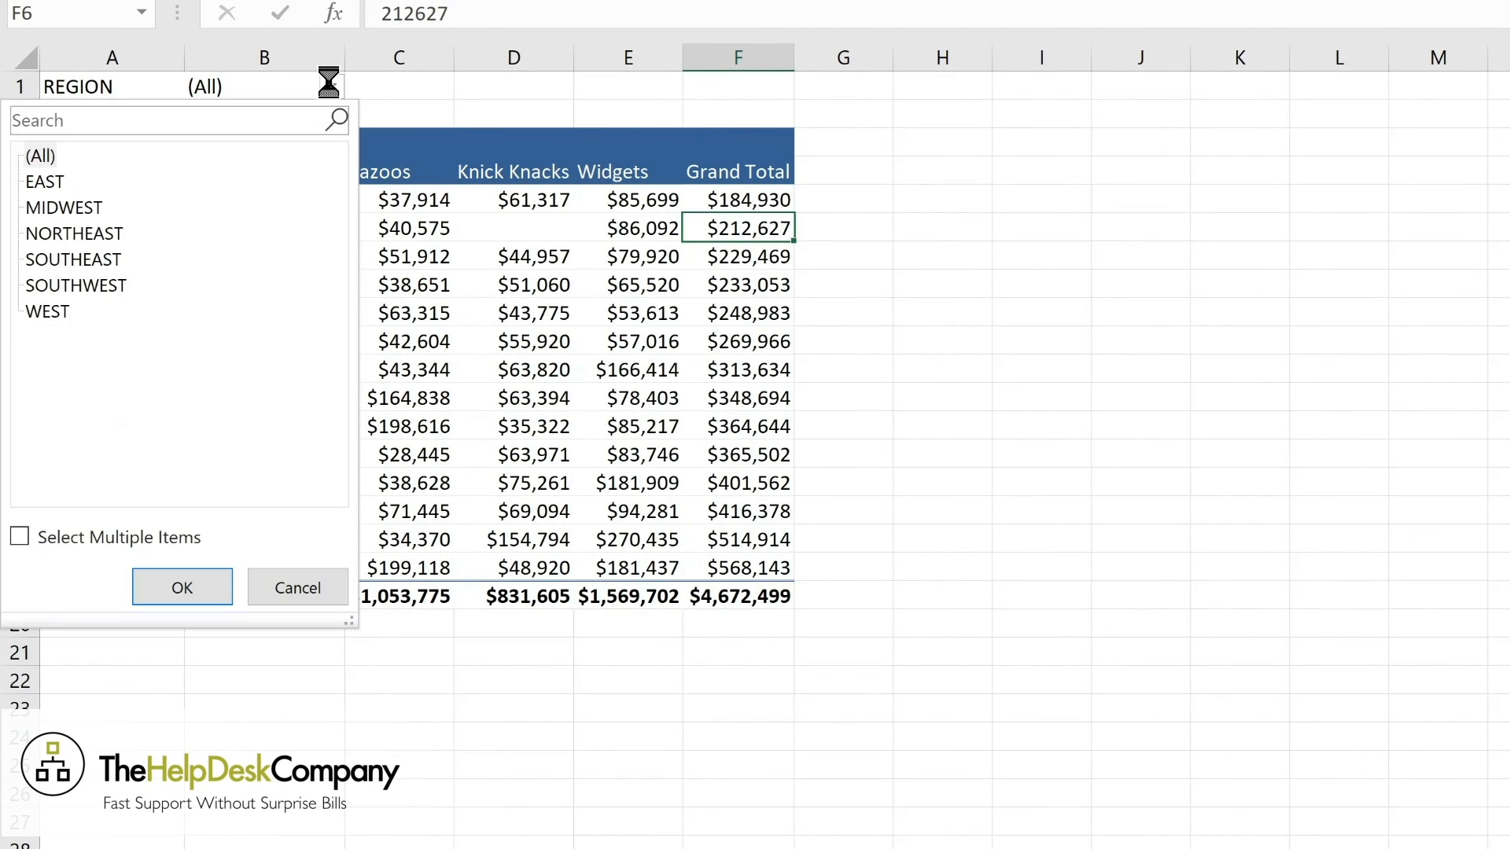
click(86, 209)
click(182, 589)
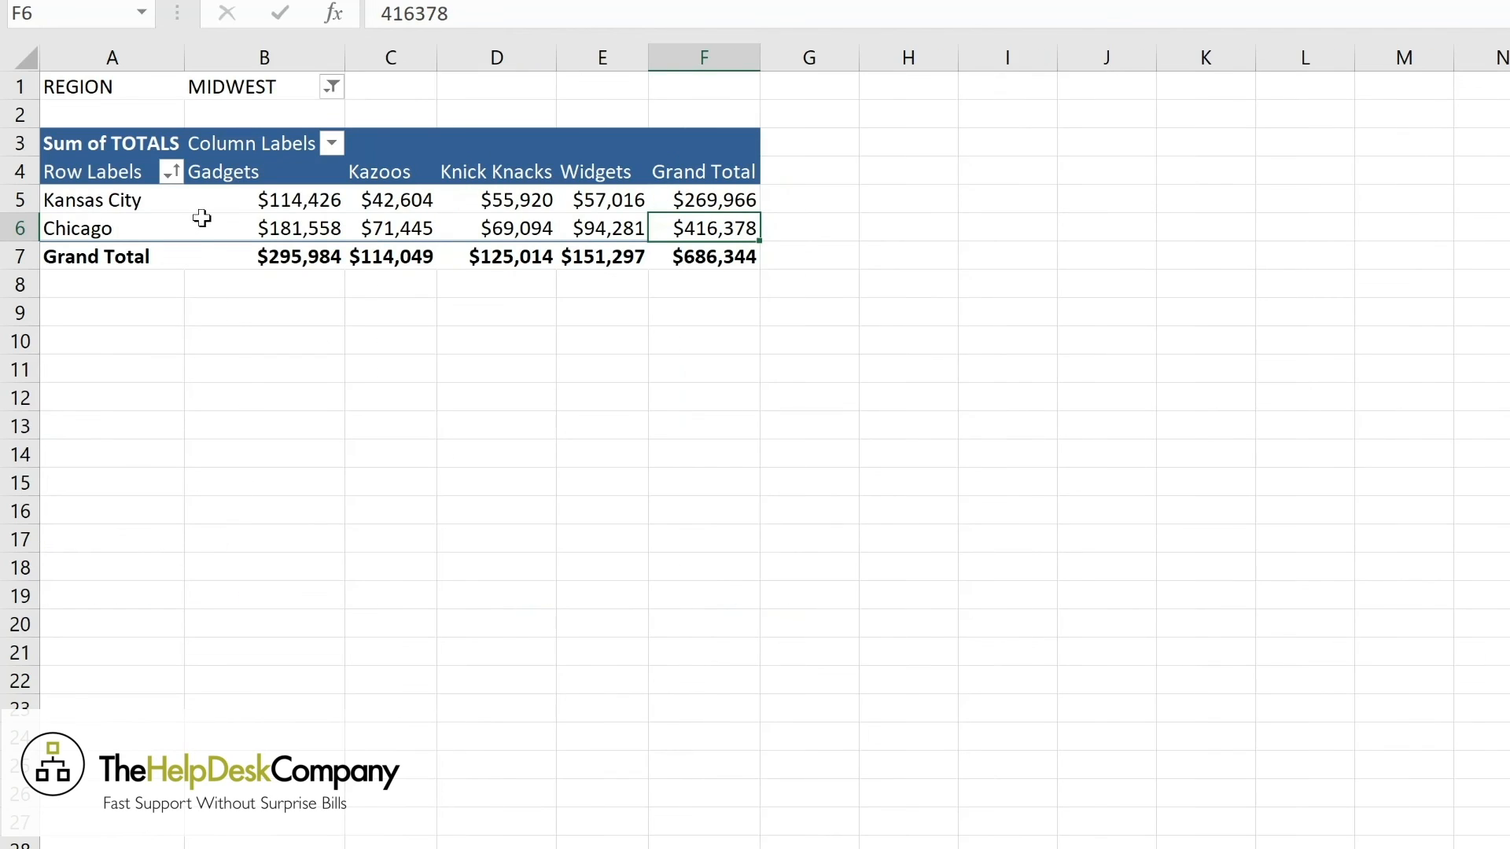
click(333, 88)
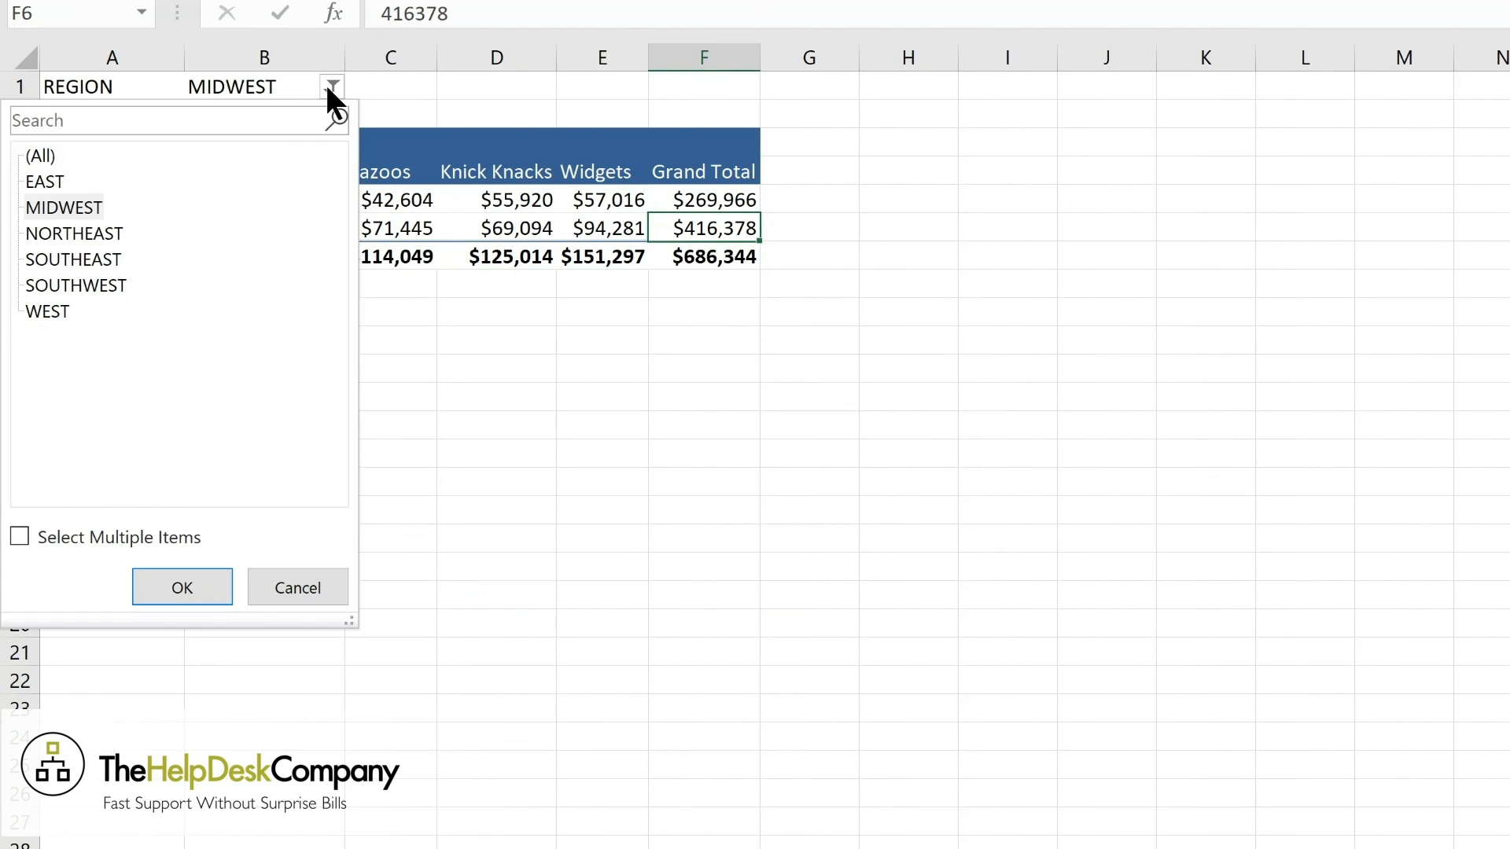
click(55, 155)
click(165, 595)
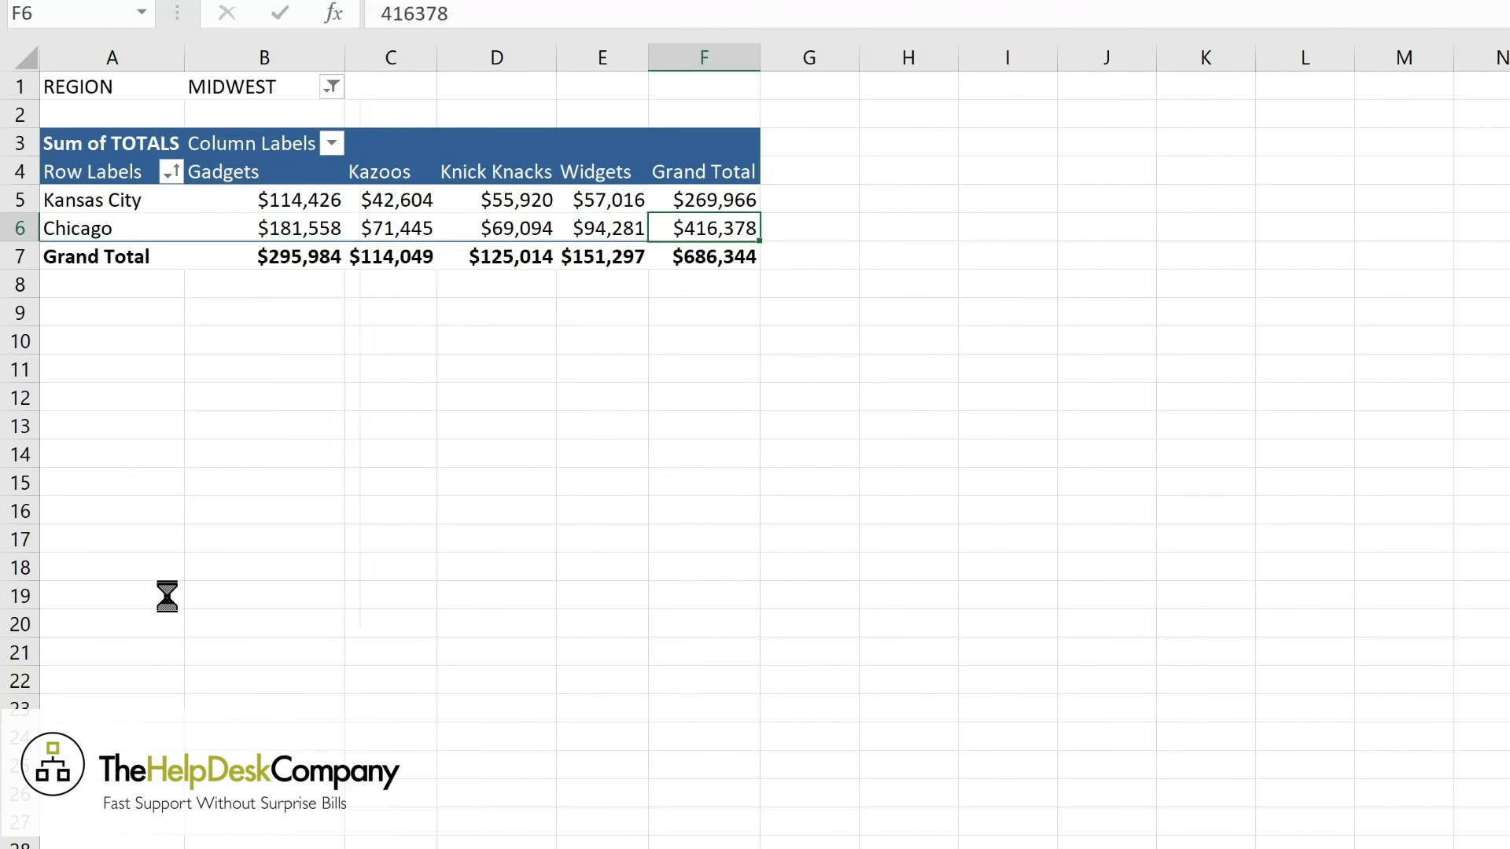